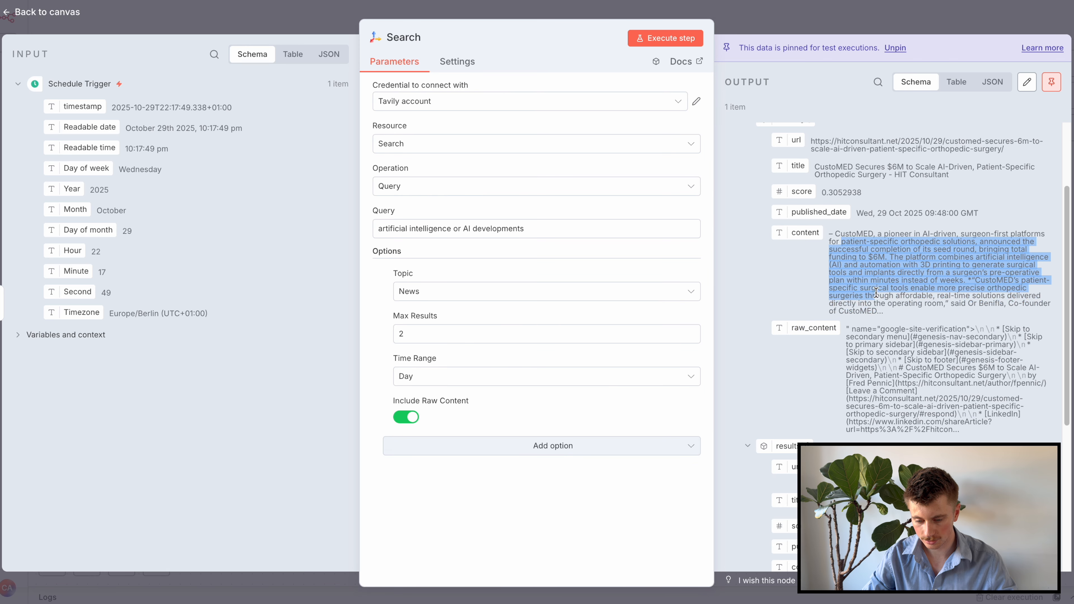
- Review the Search node's raw article content, then return to the workflow canvas
drag(888, 338, 919, 421)
click(914, 403)
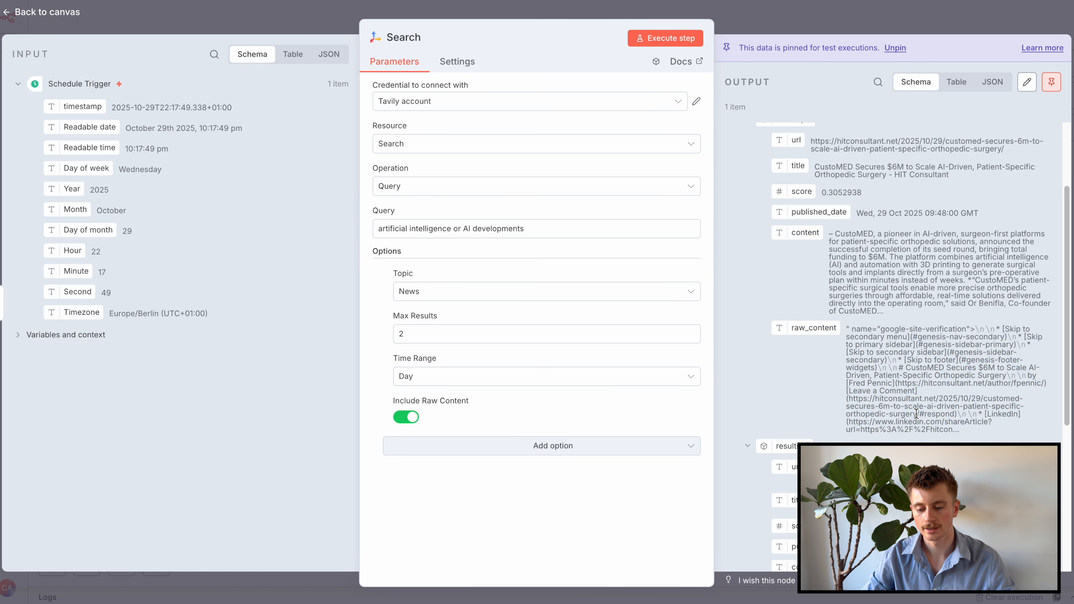
click(843, 14)
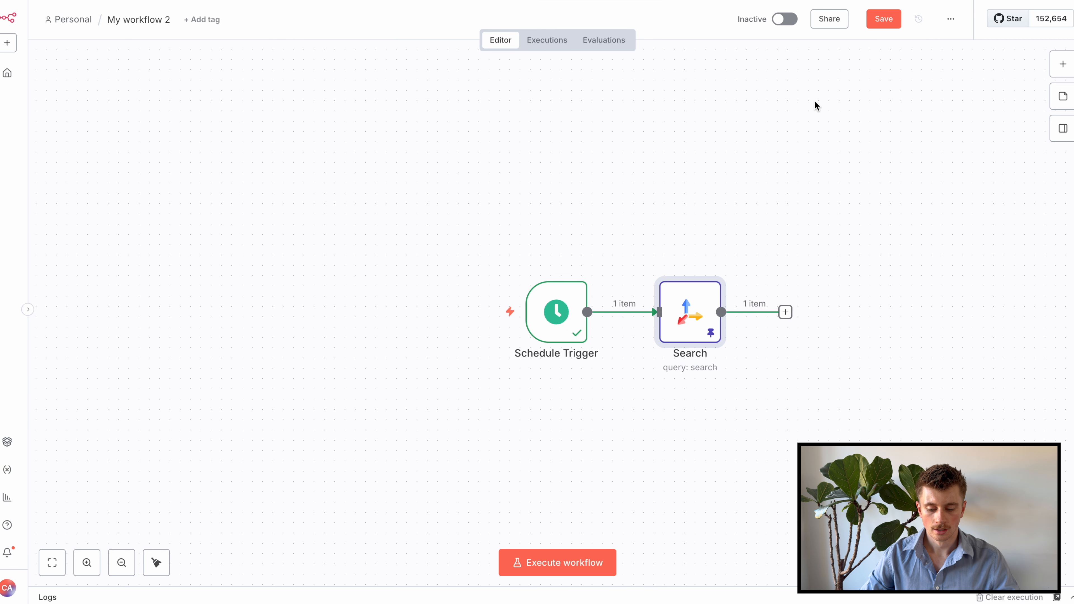
- Add an AI Agent node after the Search node from the AI nodes list
drag(781, 167, 574, 155)
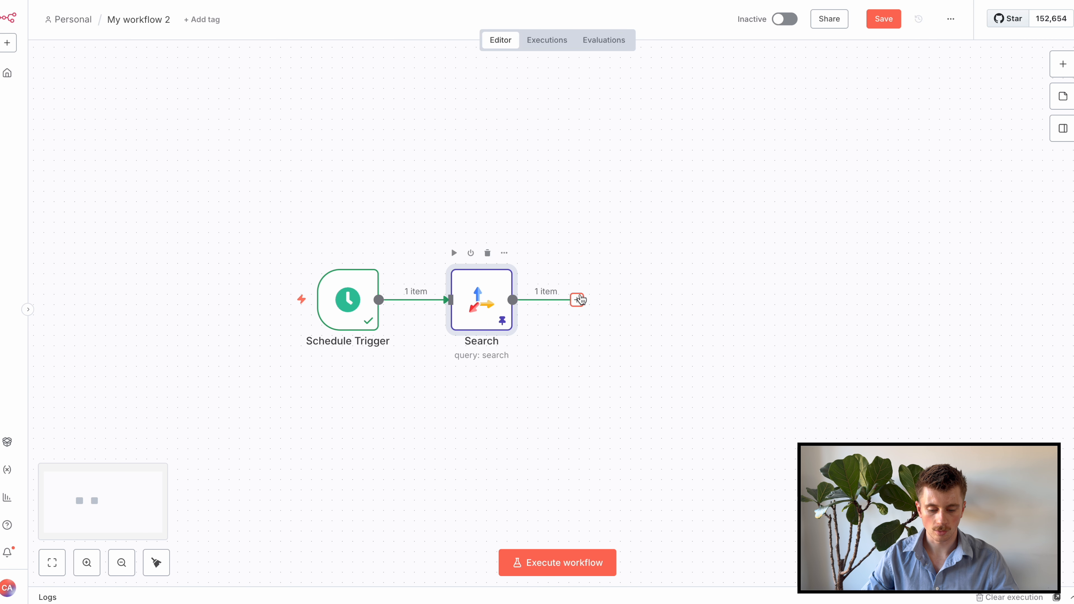
click(577, 300)
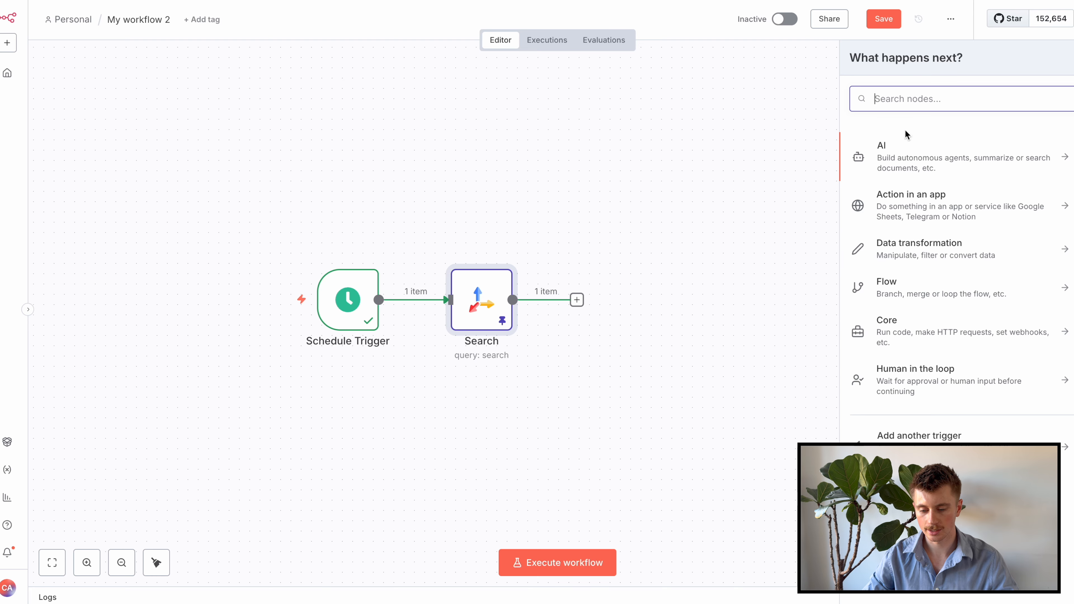
click(879, 169)
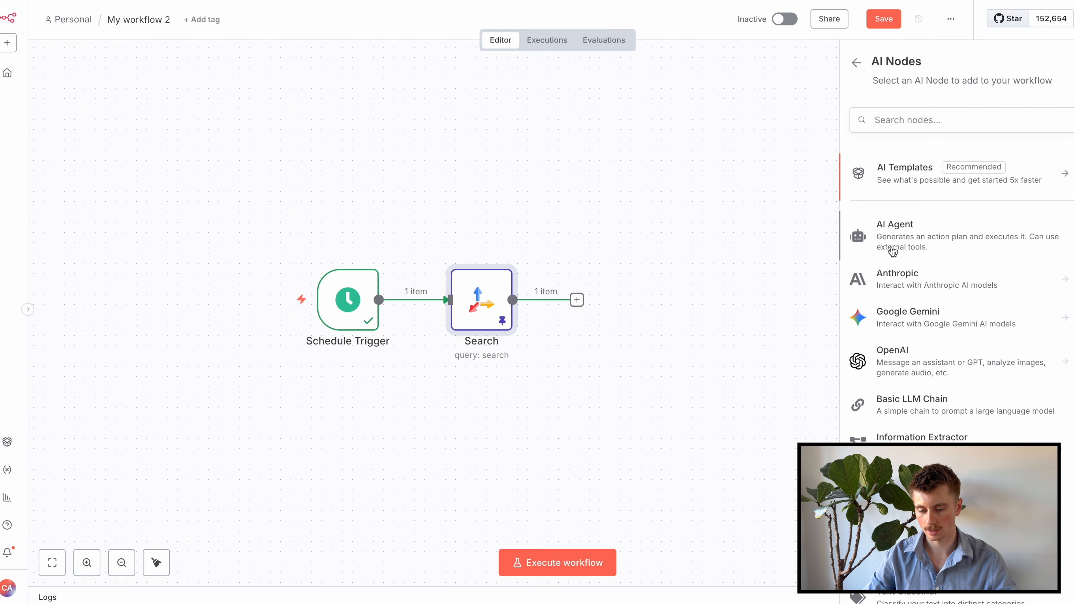
click(891, 247)
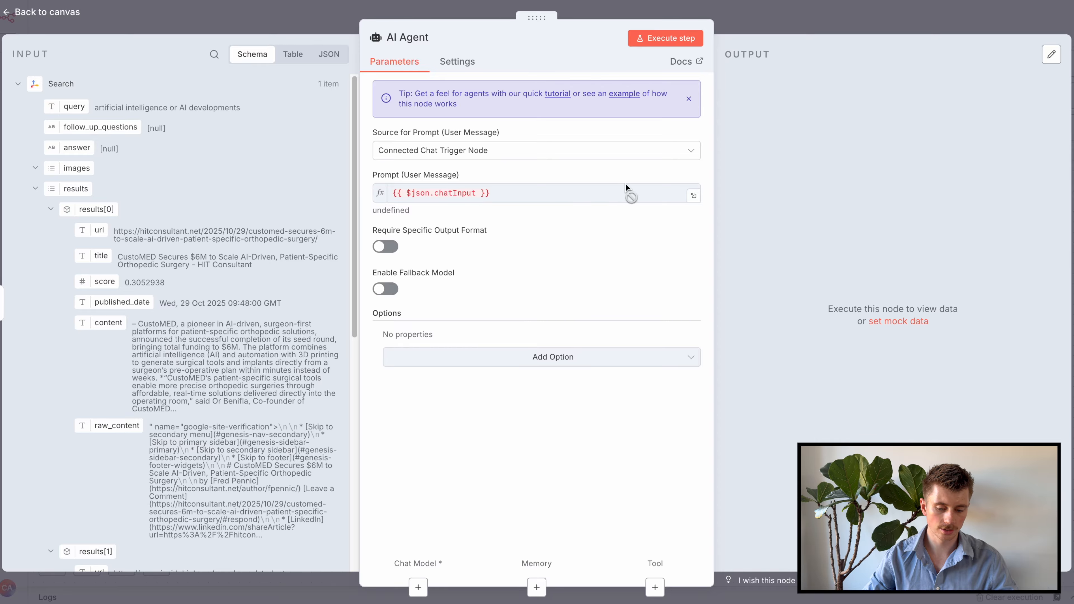
- Inspect the AI Agent's default prompt expression in the full expression editor
click(693, 196)
scroll(178, 278, down, 15)
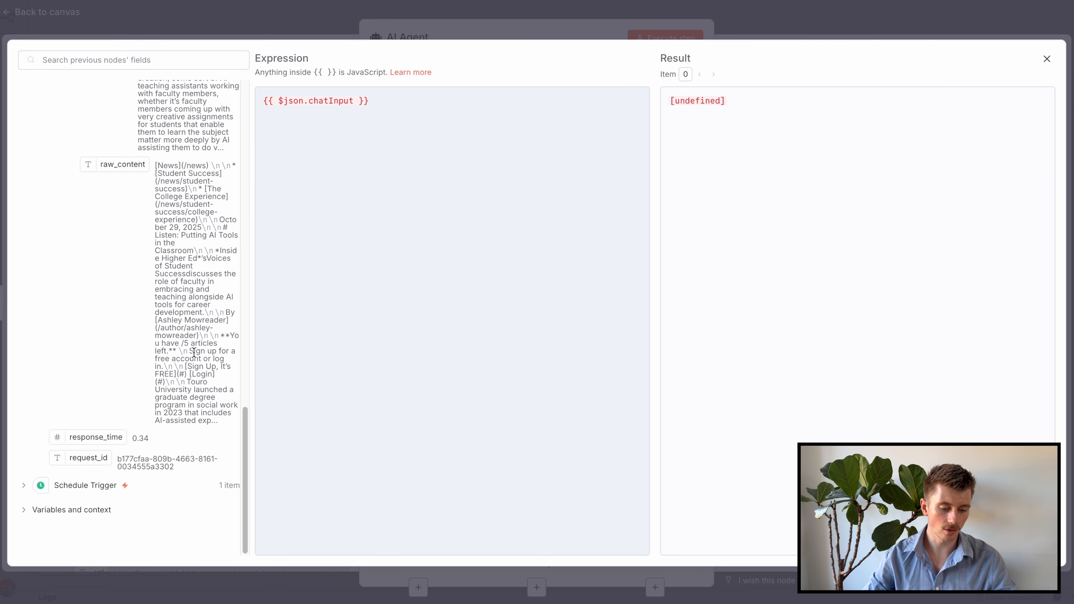
scroll(185, 317, up, 10)
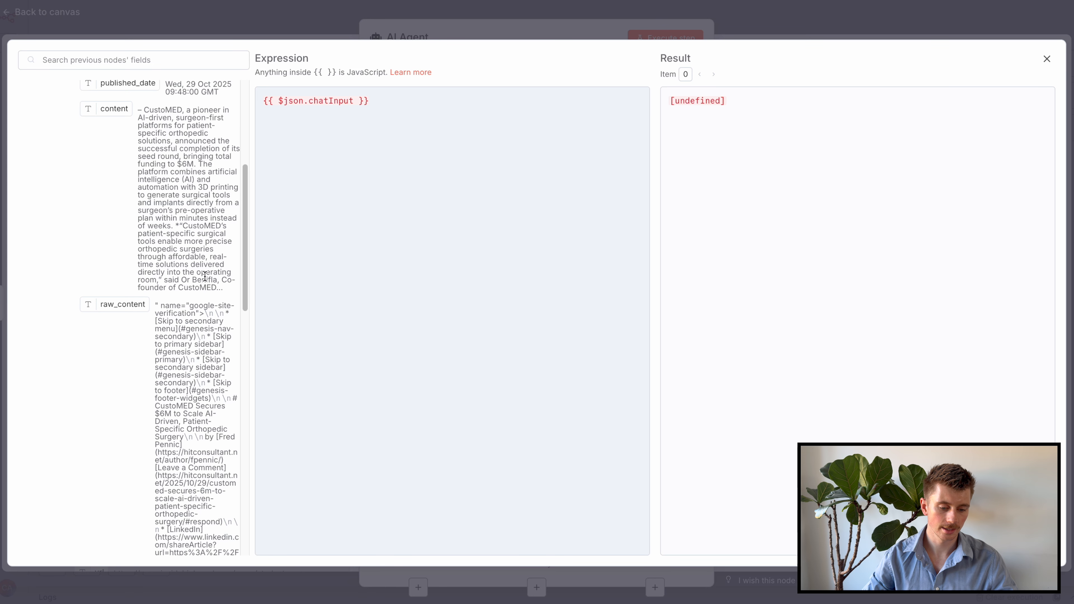
click(446, 111)
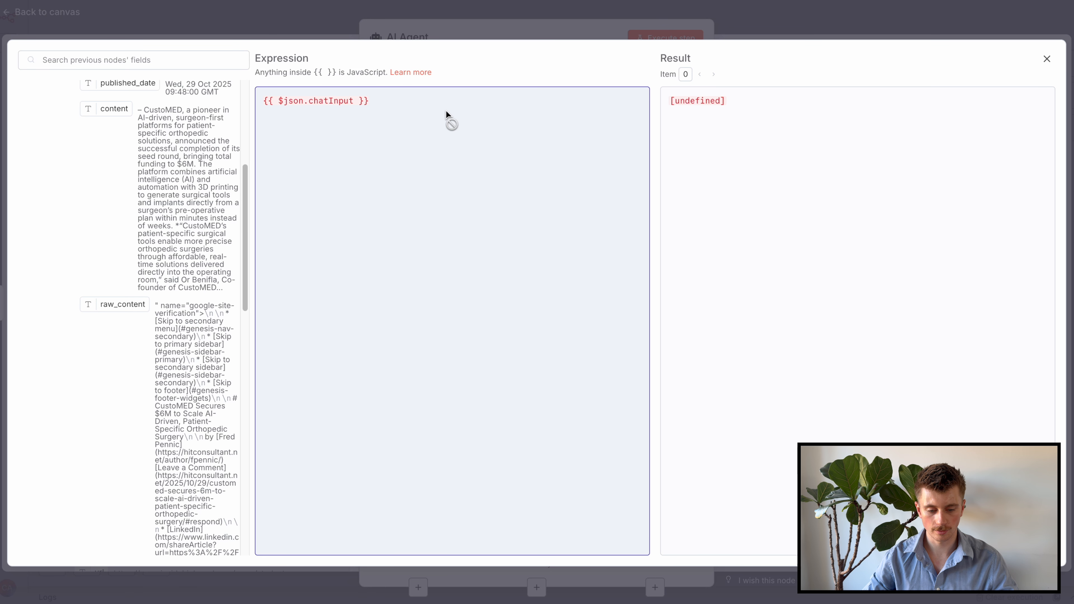
click(1047, 59)
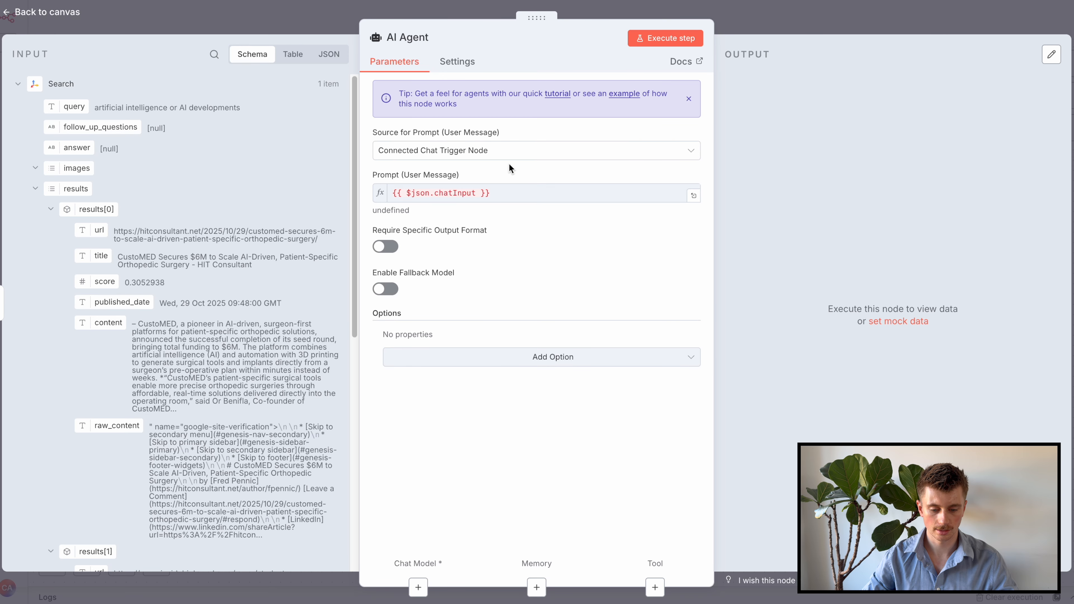
- Set the prompt source to 'Define below', then select the results map expression line in the Google Doc notes
click(508, 153)
click(480, 245)
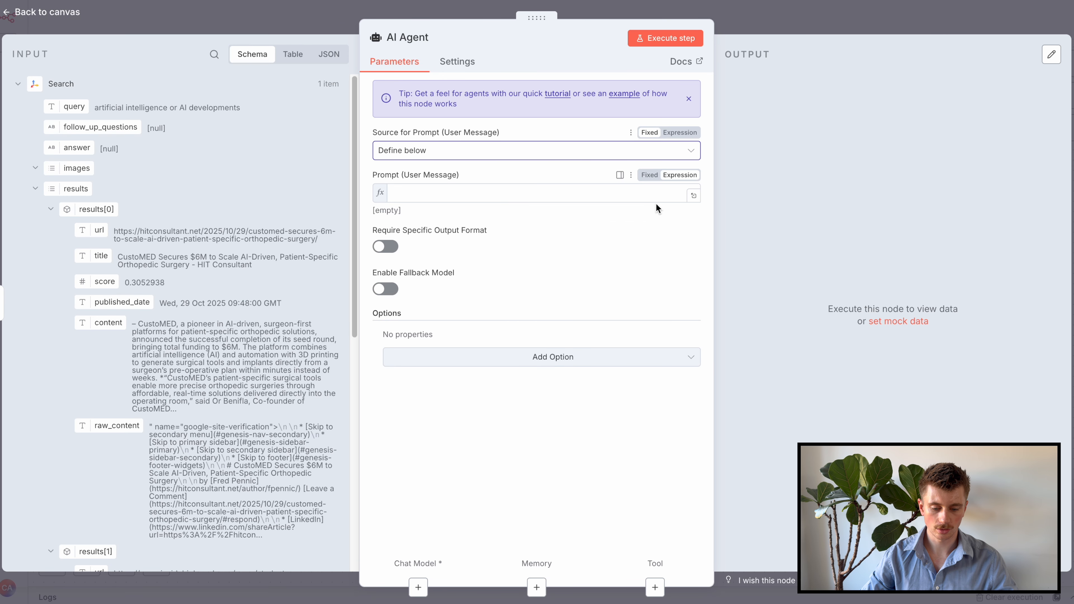
click(693, 196)
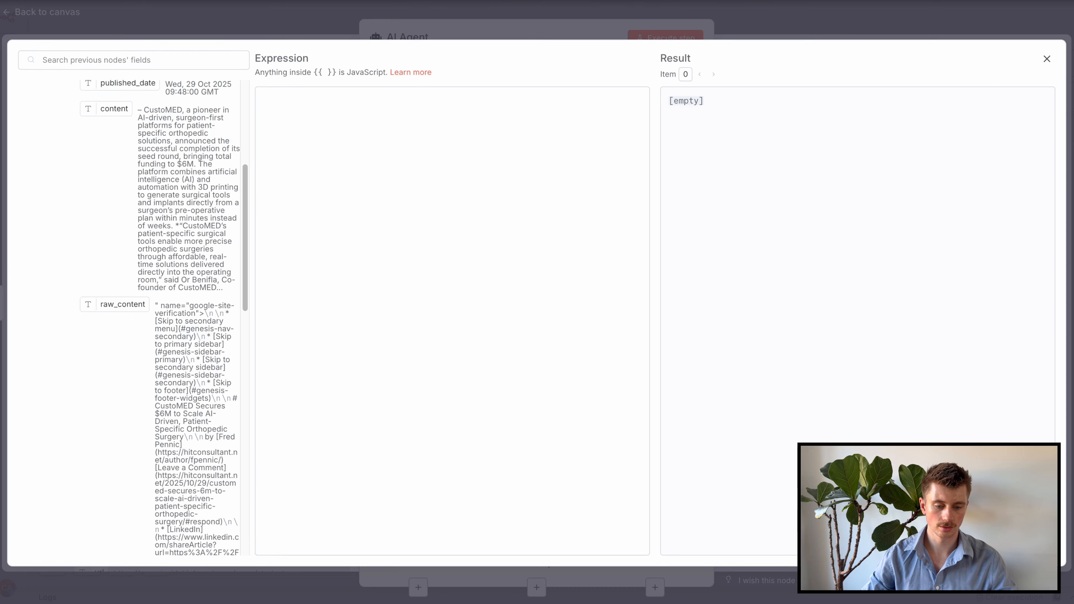
click(550, 1)
drag(646, 245, 338, 241)
key(ctrl+c)
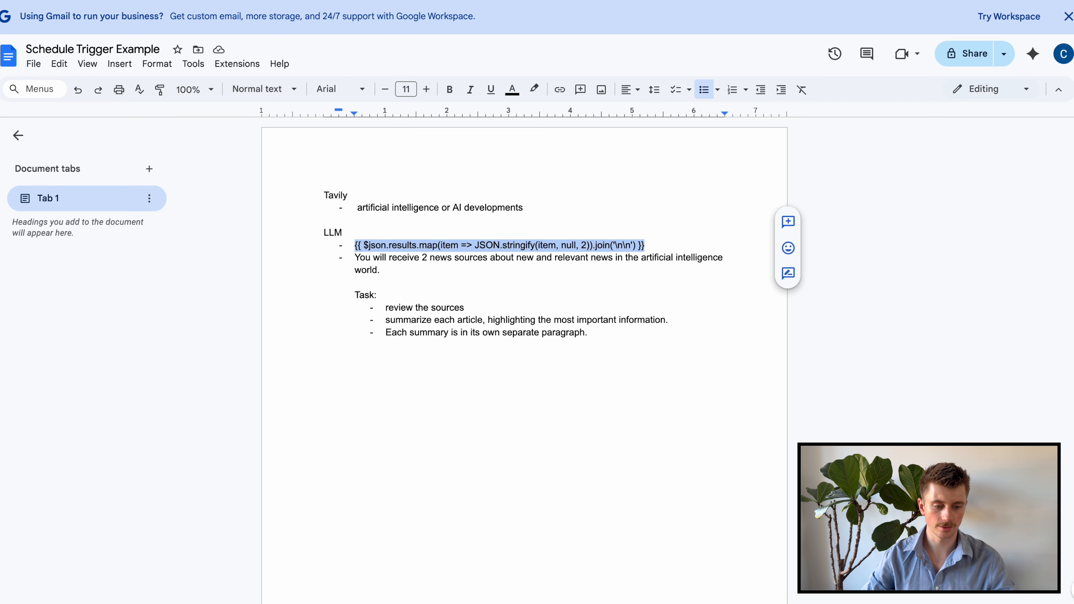
- Copy the results map expression and go back to n8n's empty prompt expression editor
key(ctrl+shift+Tab)
scroll(116, 361, up, 5)
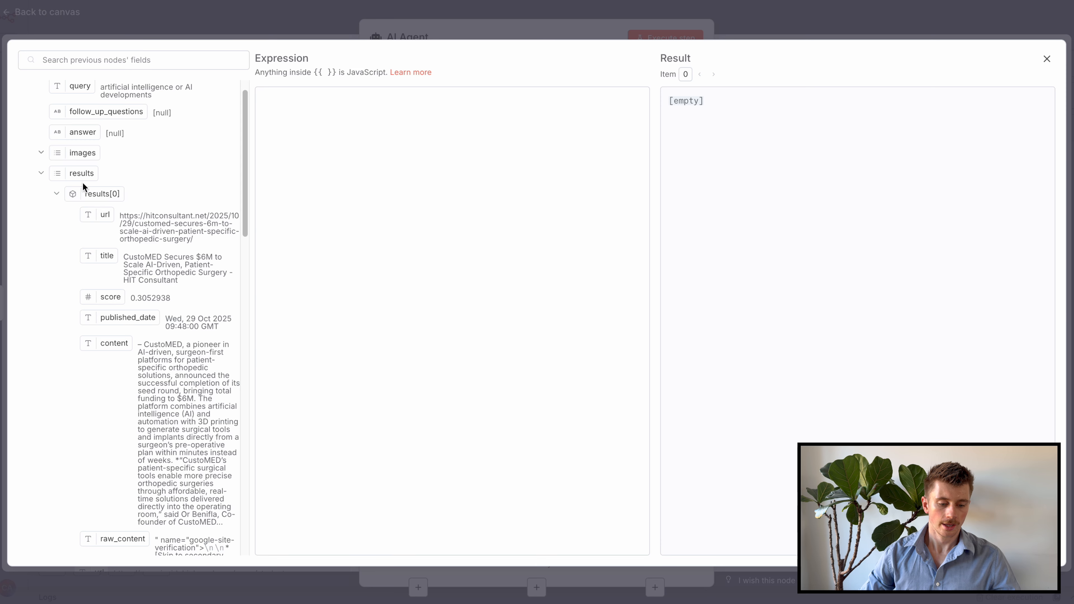
- Fill the prompt with the map/JSON.stringify expression joining all Search results
click(486, 187)
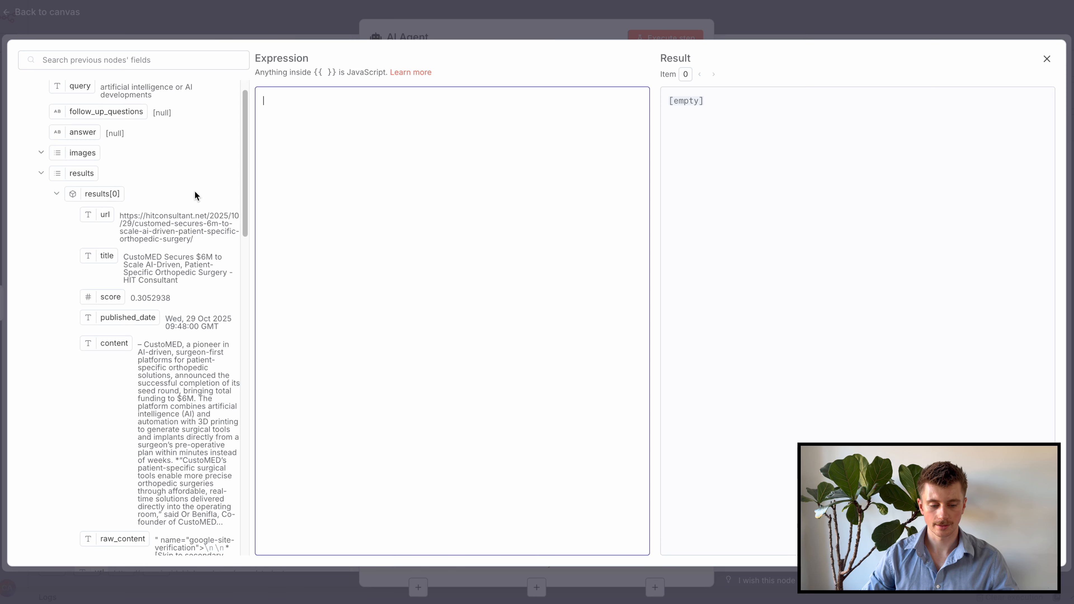
drag(102, 194, 304, 168)
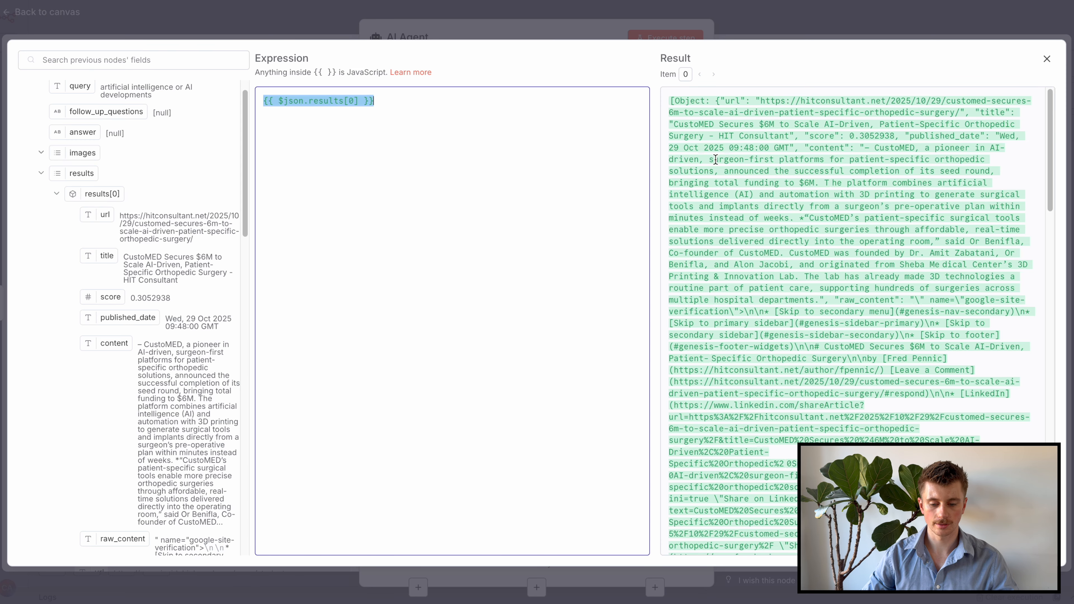
scroll(127, 339, down, 9)
drag(102, 390, 578, 238)
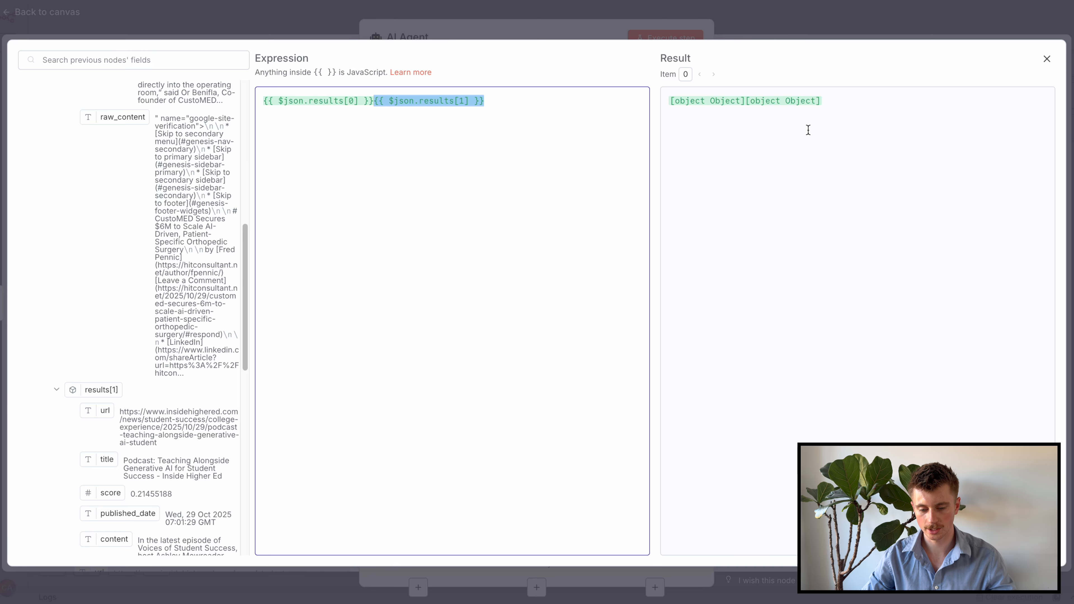
click(521, 101)
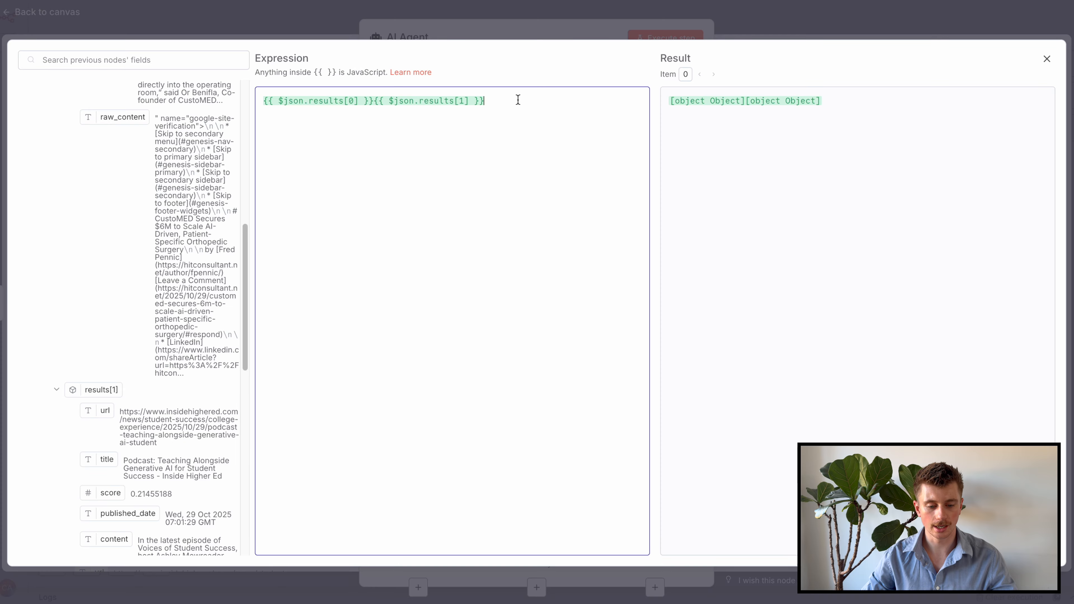
key(ctrl+a)
key(ctrl+v)
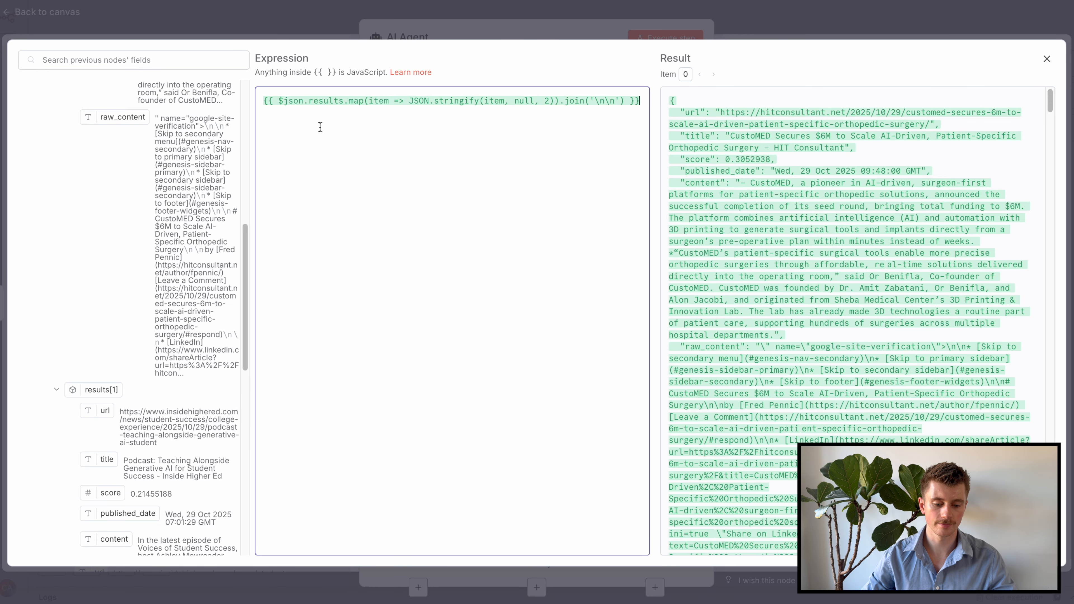
- Review the Result preview showing each article's title, score, published date and raw content
scroll(239, 281, up, 10)
click(692, 114)
key(ctrl+a)
click(758, 141)
drag(682, 137, 796, 149)
drag(686, 160, 785, 171)
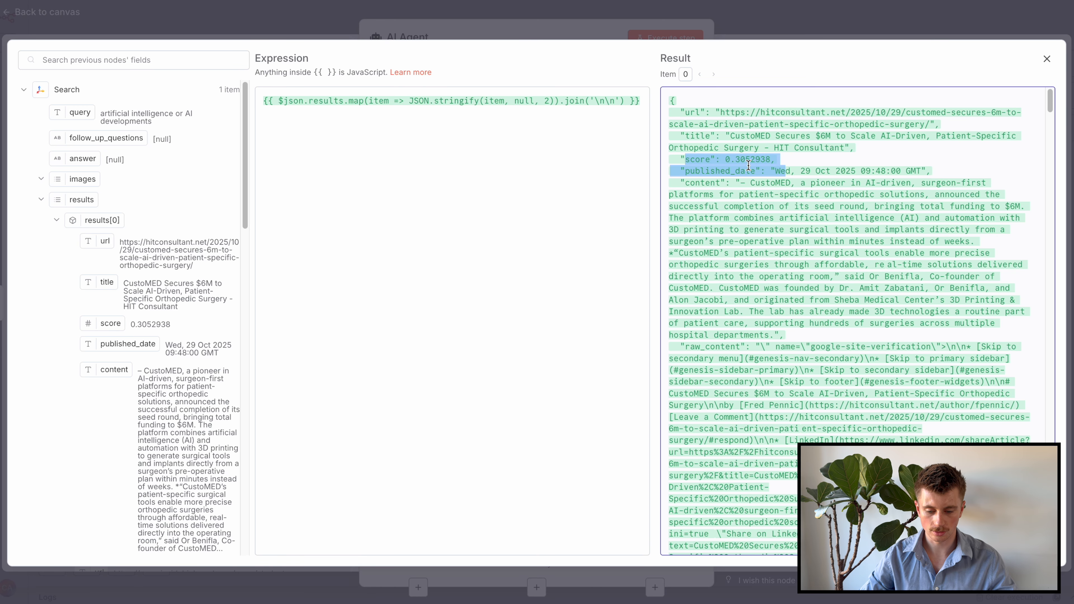
drag(684, 183, 810, 171)
scroll(772, 218, down, 1)
drag(681, 324, 808, 364)
click(734, 359)
scroll(735, 359, down, 20)
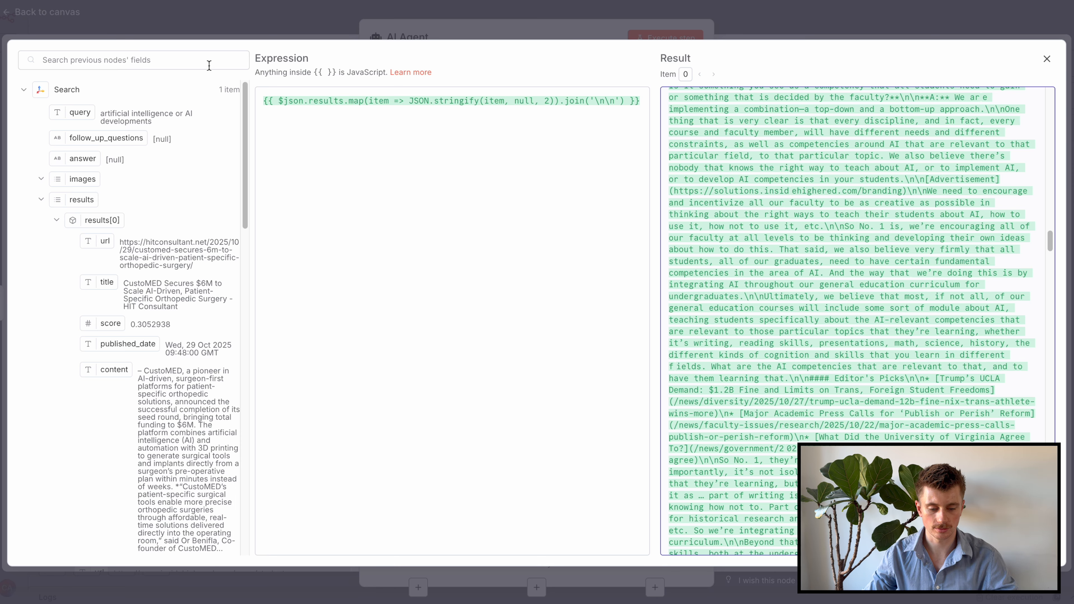
- Add a System Message option in expression mode and delete its default assistant text
click(921, 28)
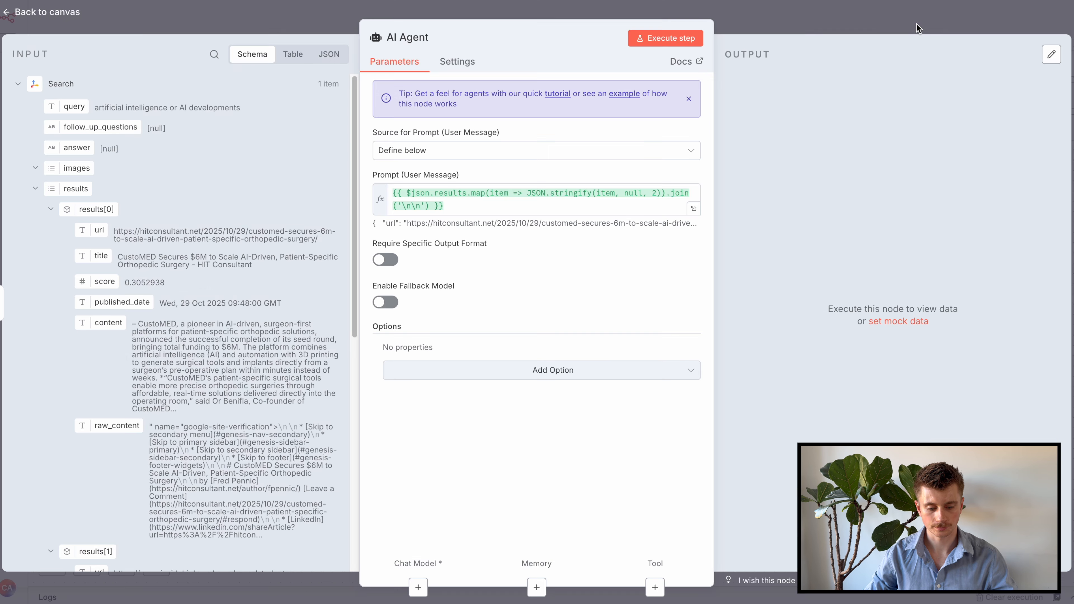
click(534, 370)
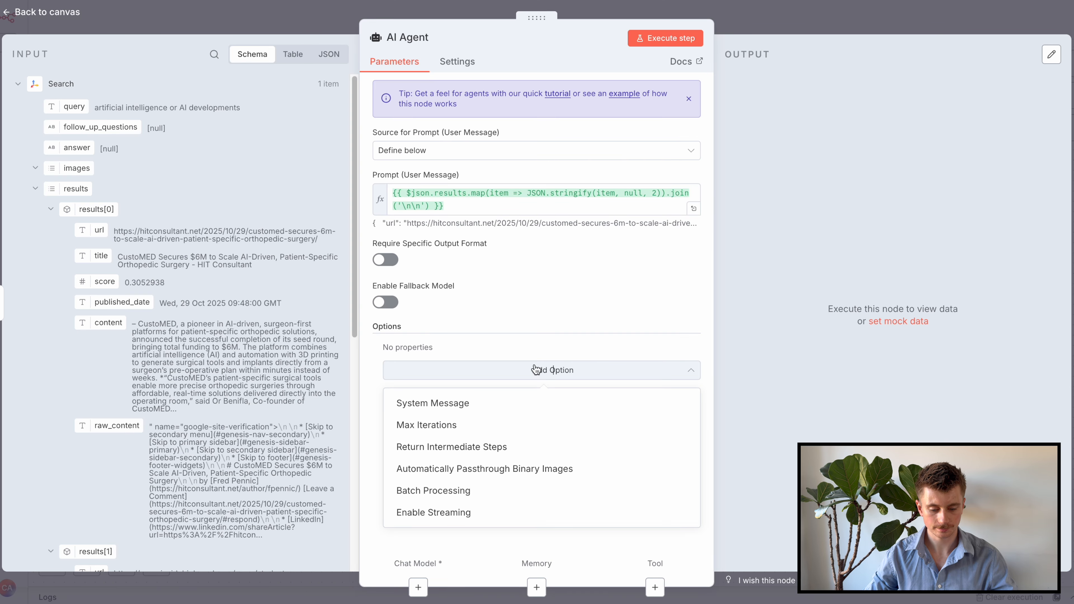
click(439, 403)
click(451, 399)
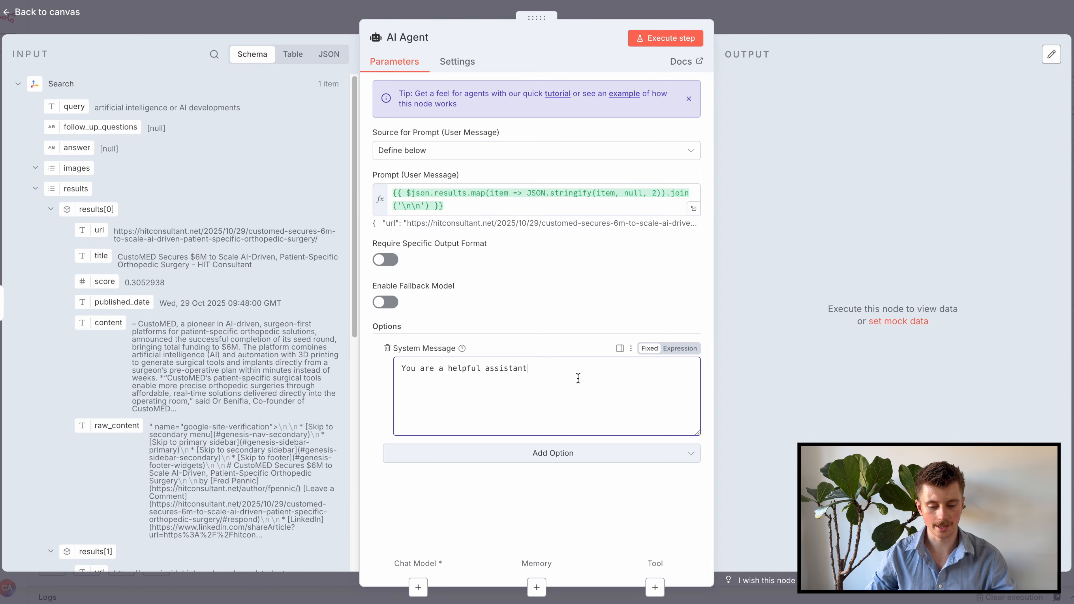
click(681, 349)
click(690, 375)
drag(468, 99, 251, 100)
key(BackSpace)
- Paste the task instructions from the Google Doc notes into the system message
key(ctrl+Tab)
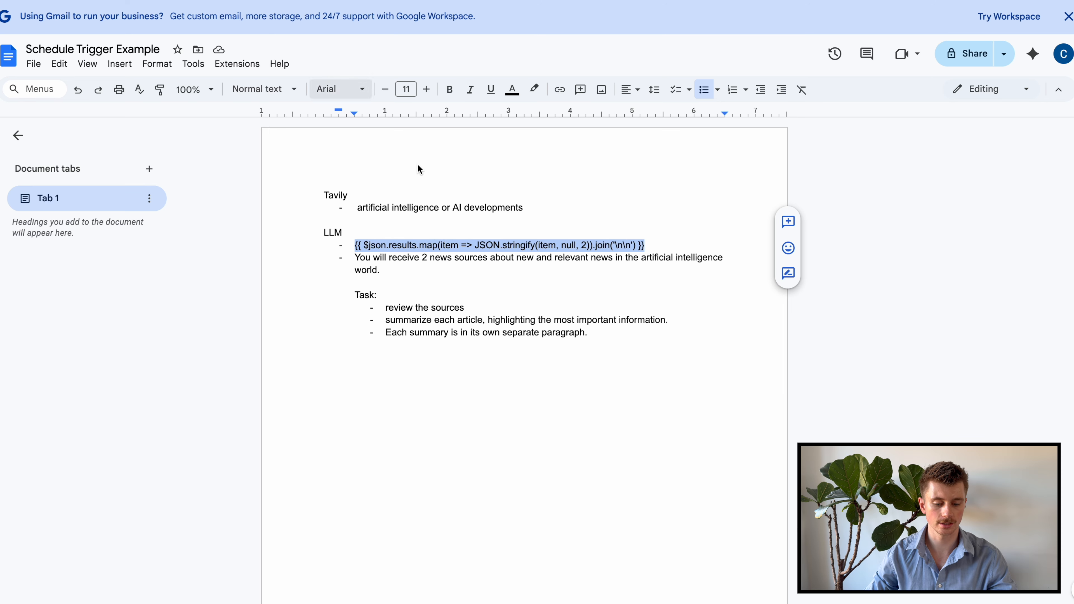
drag(596, 341, 342, 257)
key(ctrl+c)
key(ctrl+Tab)
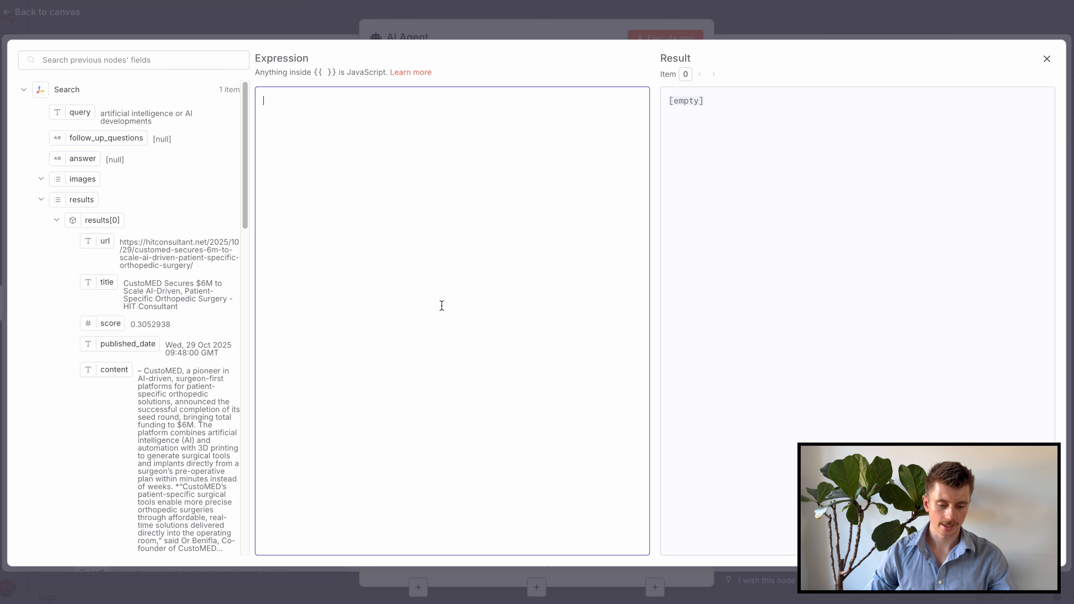
key(ctrl+v)
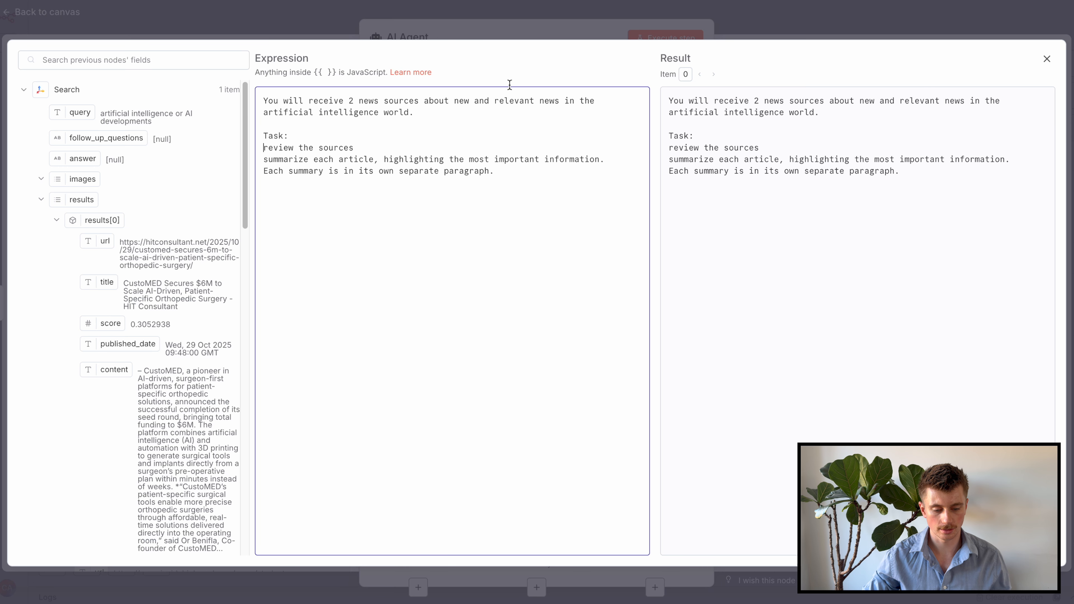
- Prefix each of the three task lines with '- ' bullets and close the expression editor
text(-)
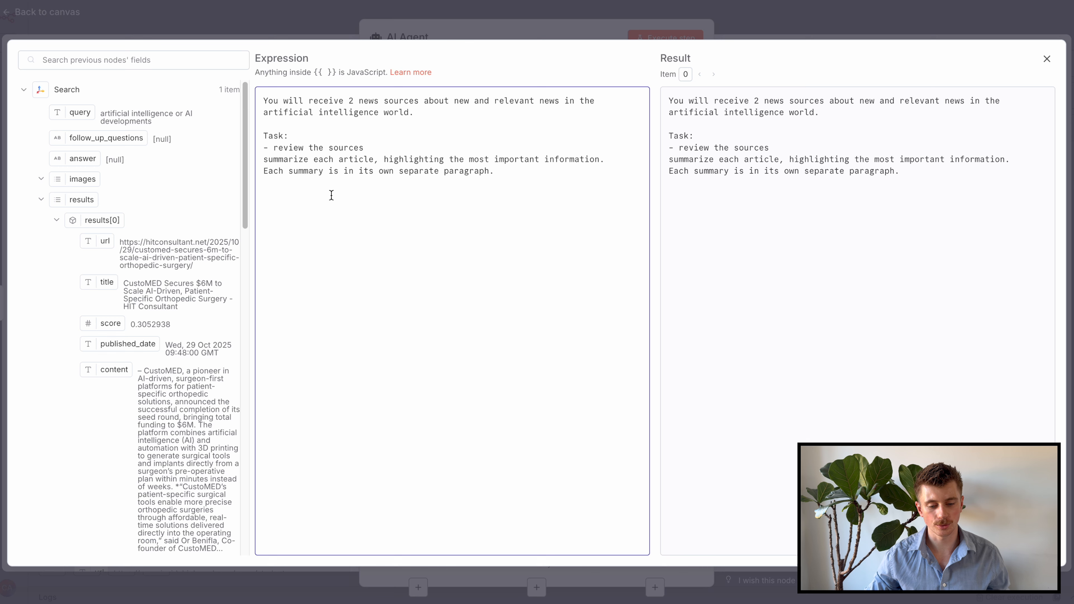
text(-)
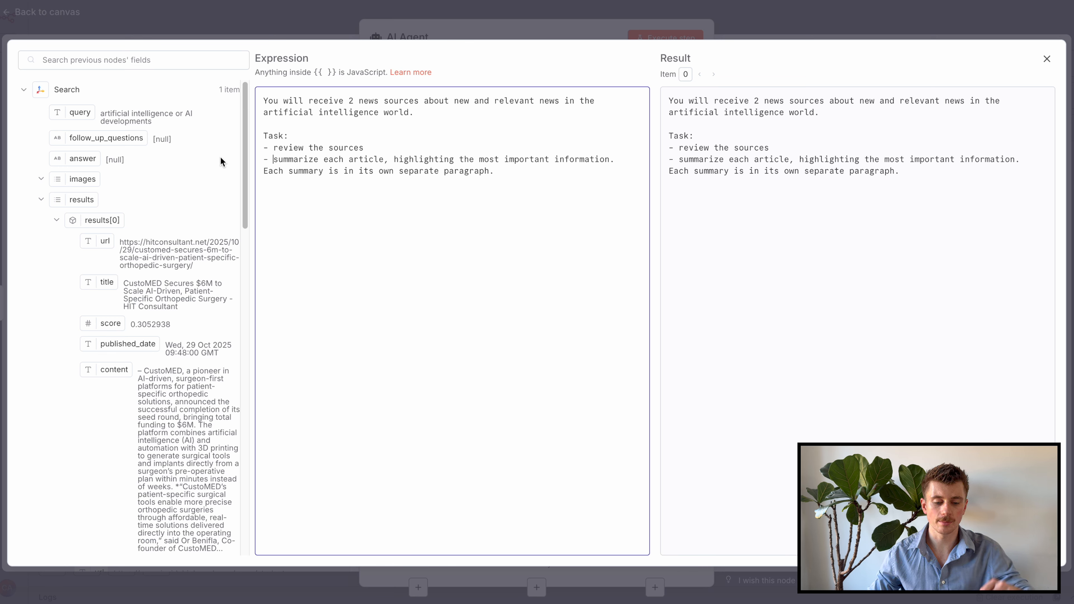
click(261, 171)
text(-)
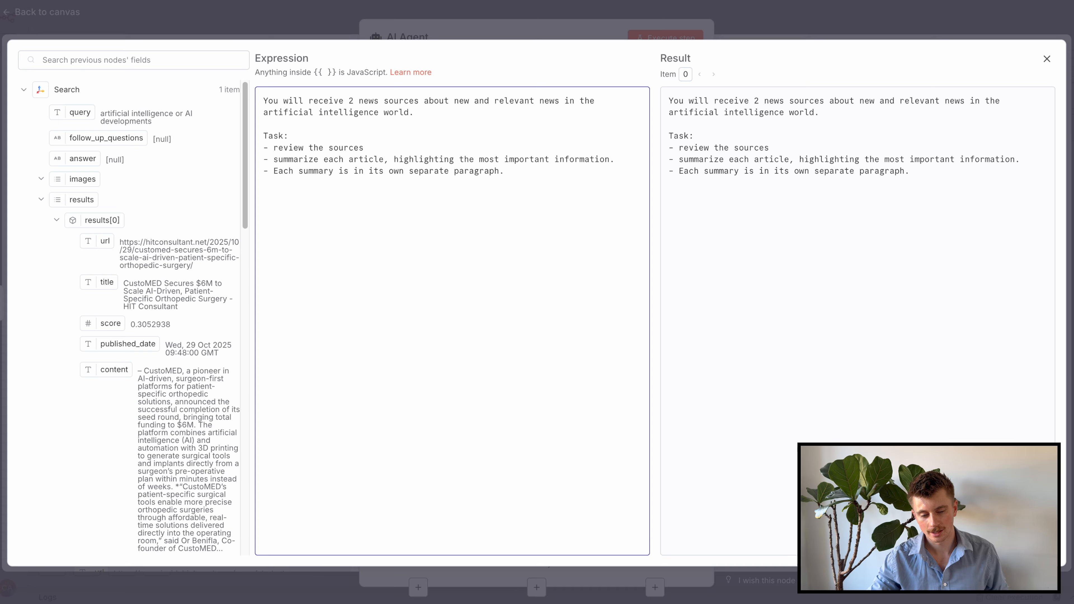
click(801, 34)
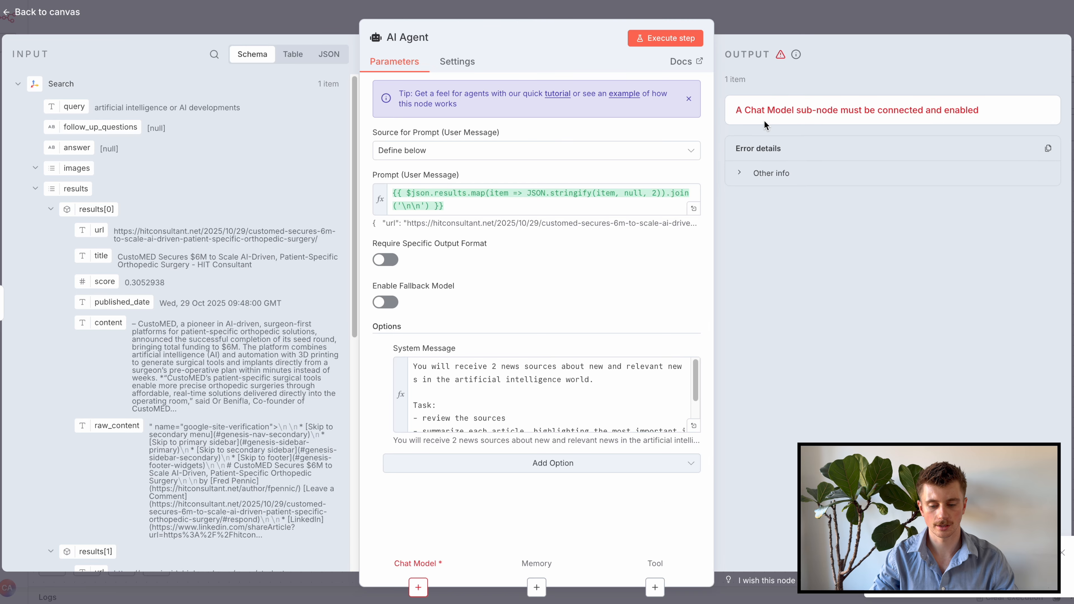
- Attach an OpenRouter Chat Model to the AI Agent using model openai/gpt-5-mini
click(790, 29)
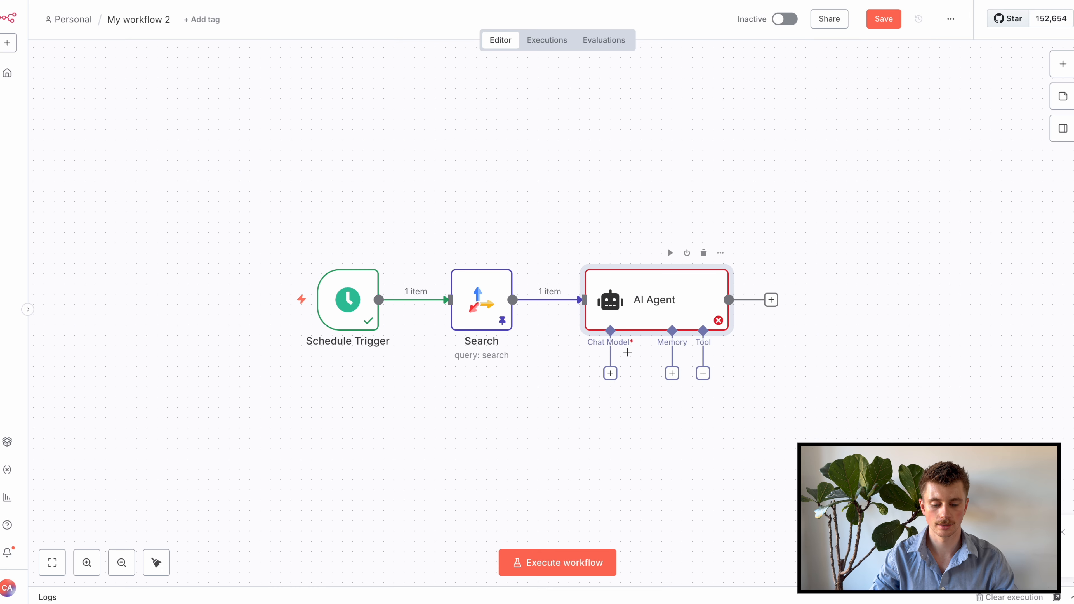
click(611, 374)
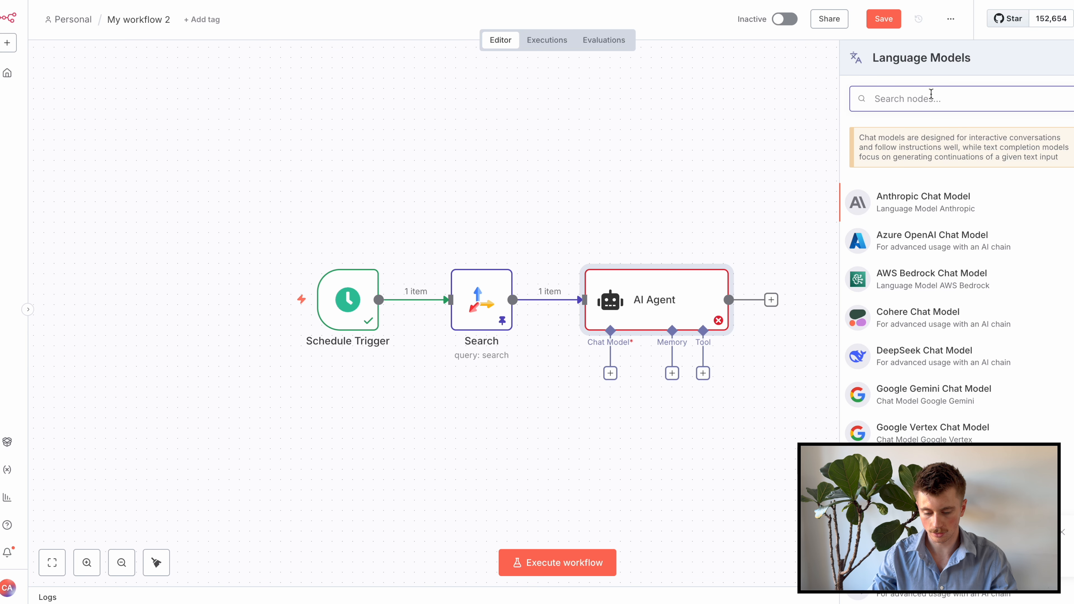
text(open)
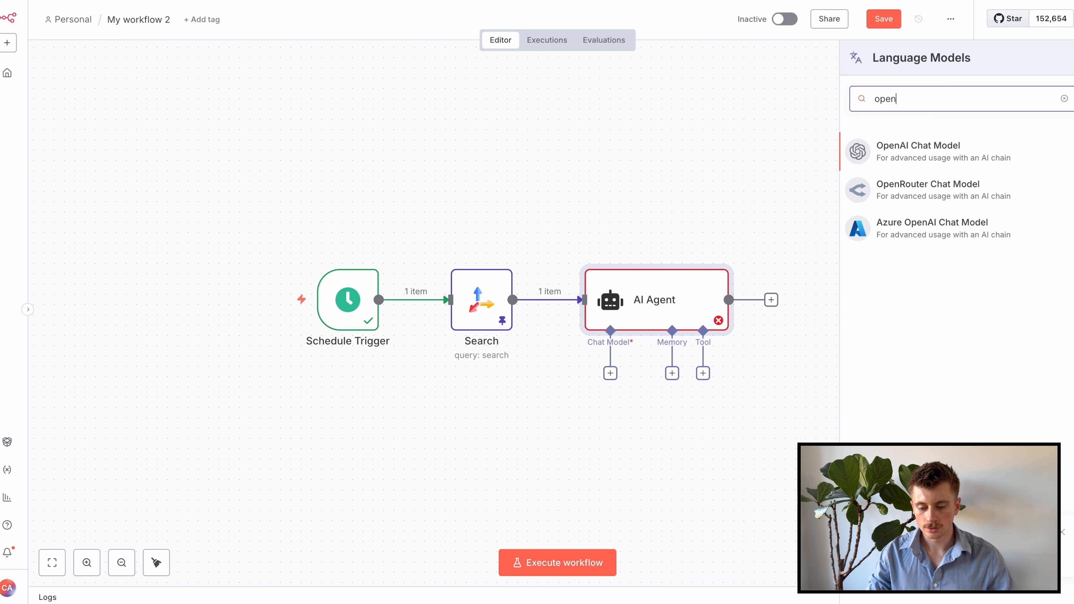
click(915, 189)
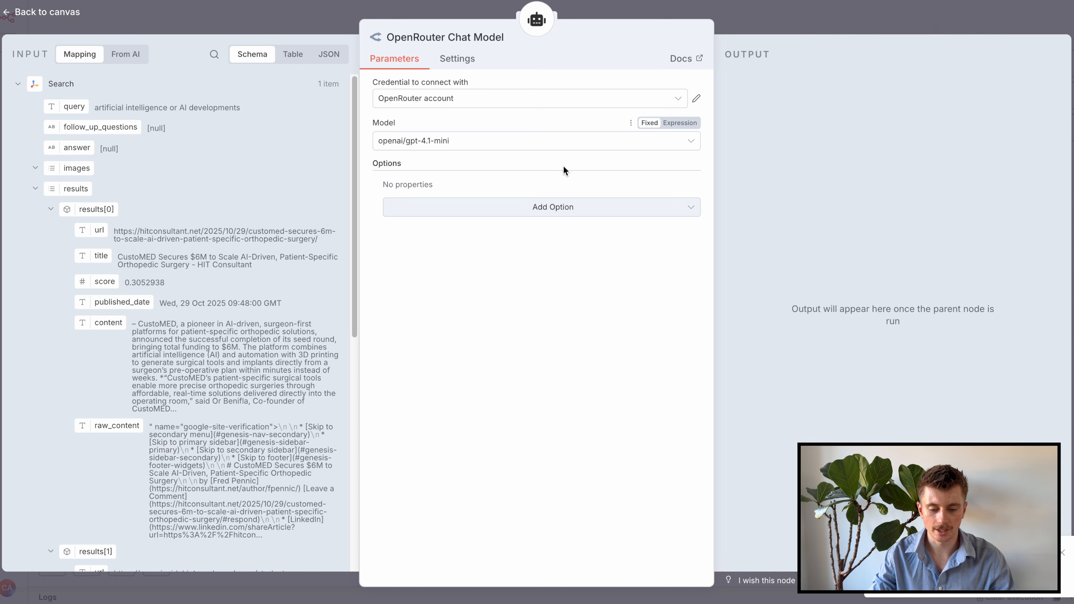
click(559, 142)
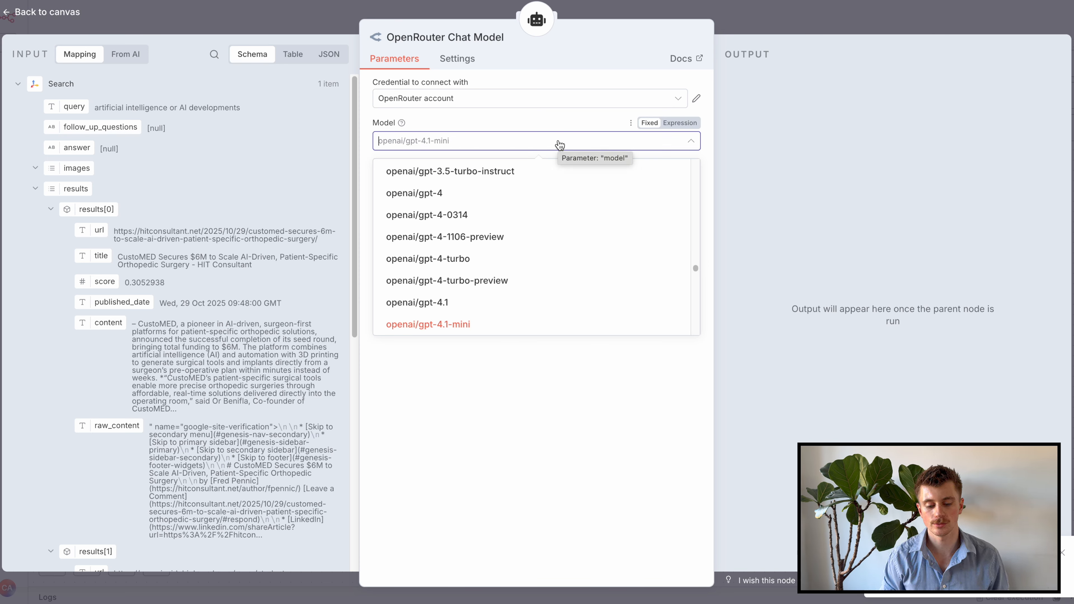
text(op)
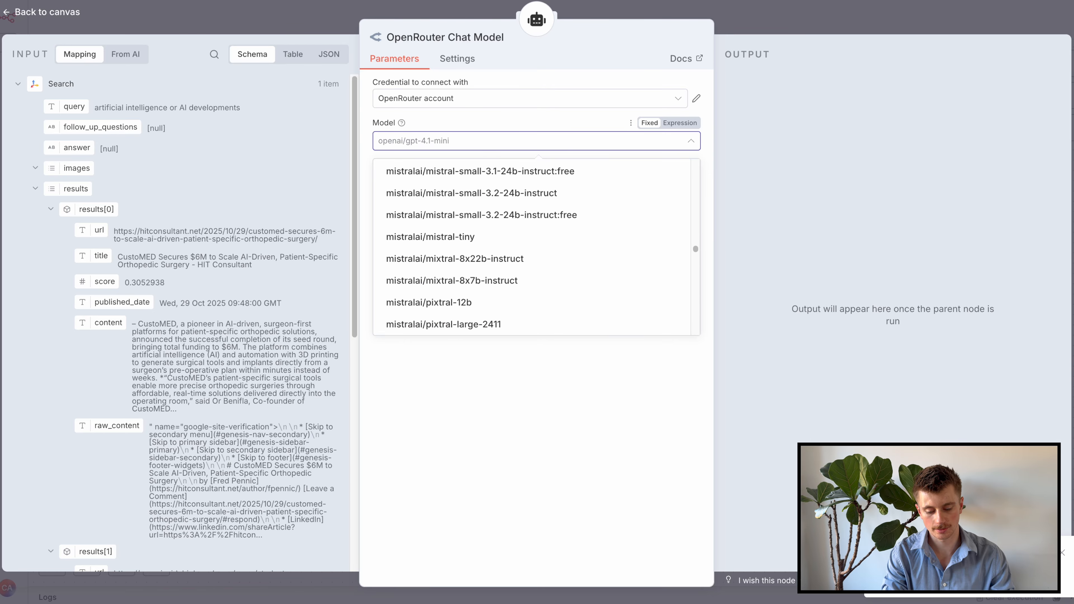
text(en)
key(BackSpace)
key(BackSpace)
key(BackSpace)
key(BackSpace)
text(gpt-5-min)
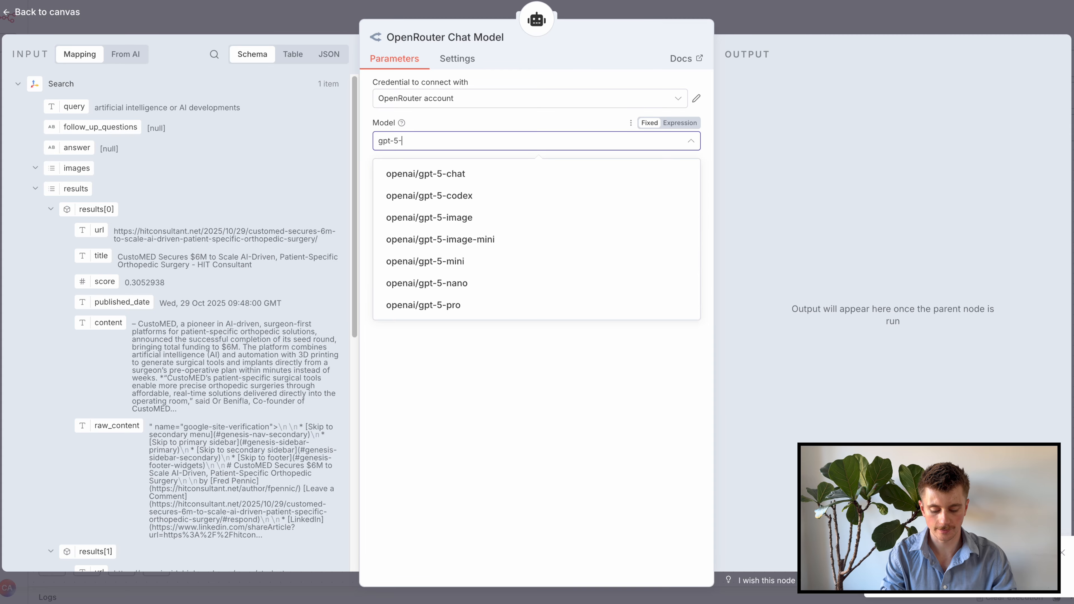
click(528, 185)
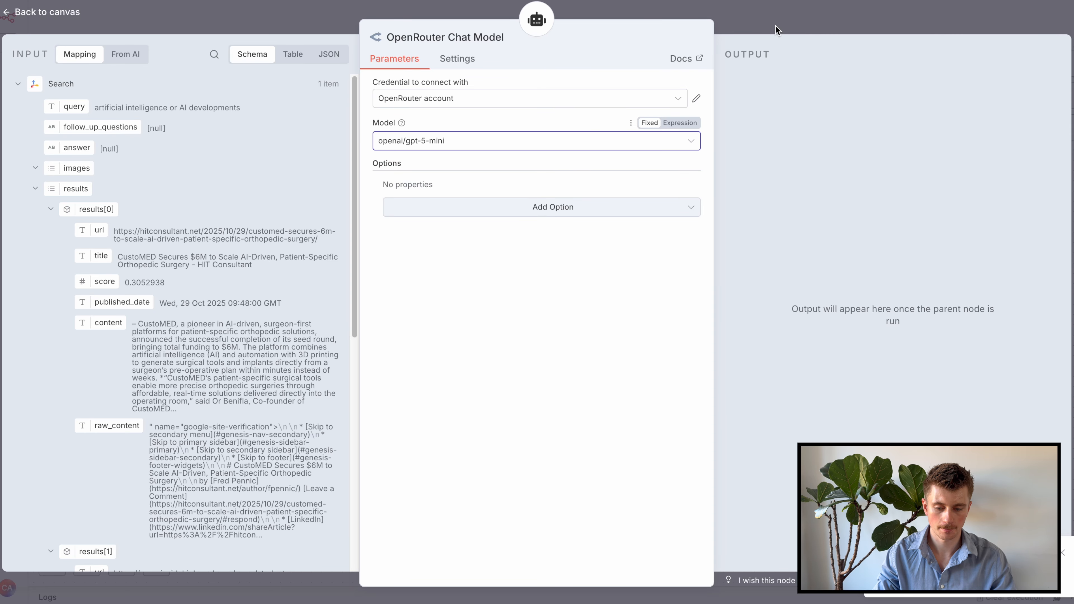
click(777, 26)
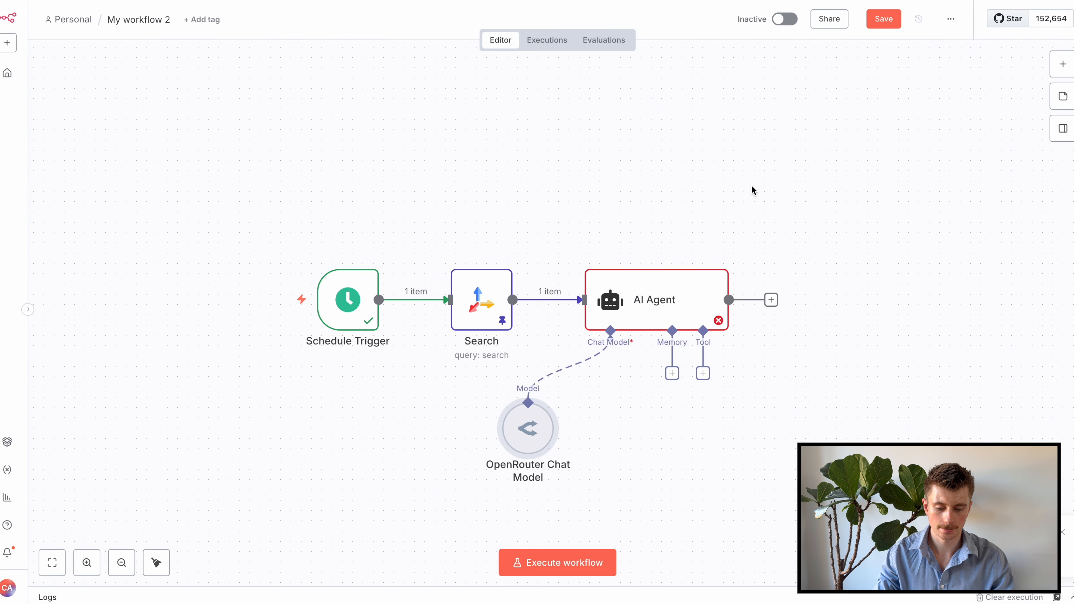
- Execute the AI Agent step, view its news summary output, and pin the data
double_click(665, 301)
click(678, 42)
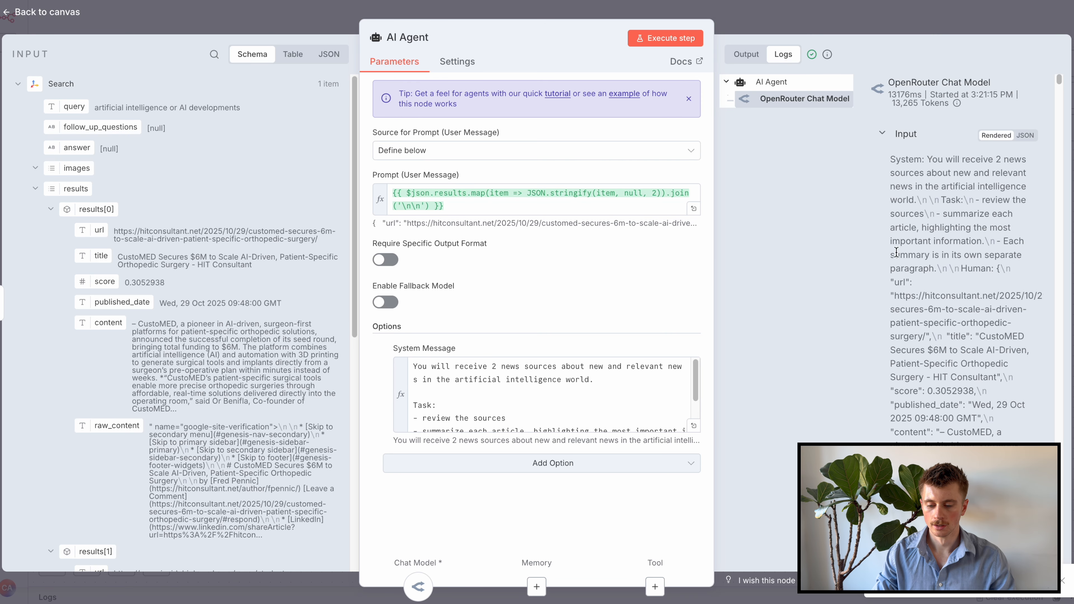
scroll(901, 393, down, 15)
scroll(929, 434, up, 18)
click(755, 56)
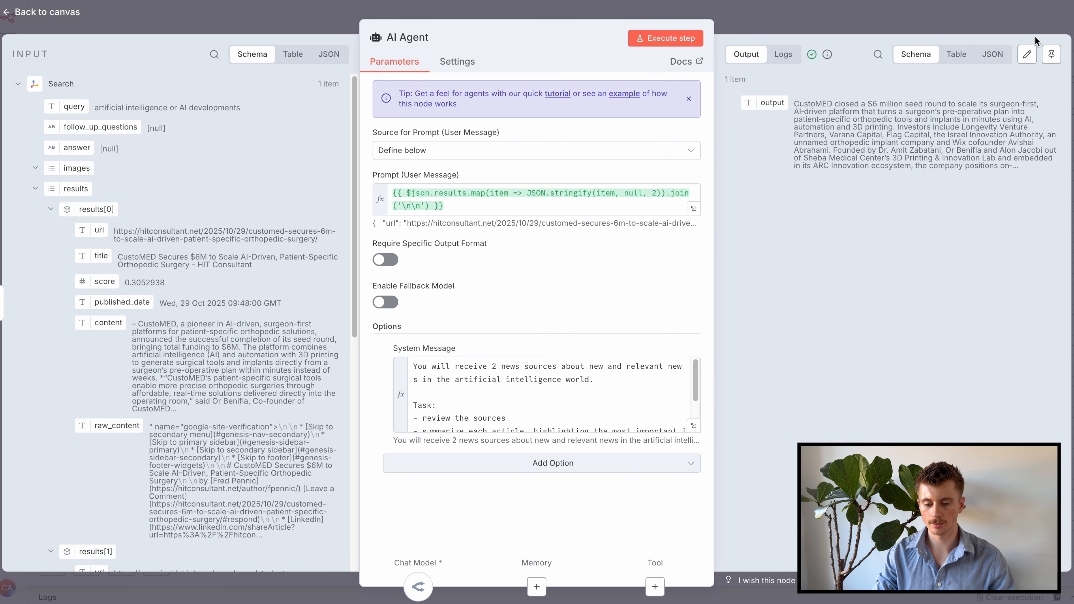
click(1051, 54)
- Return to the canvas and open the node picker after the AI Agent
key(Escape)
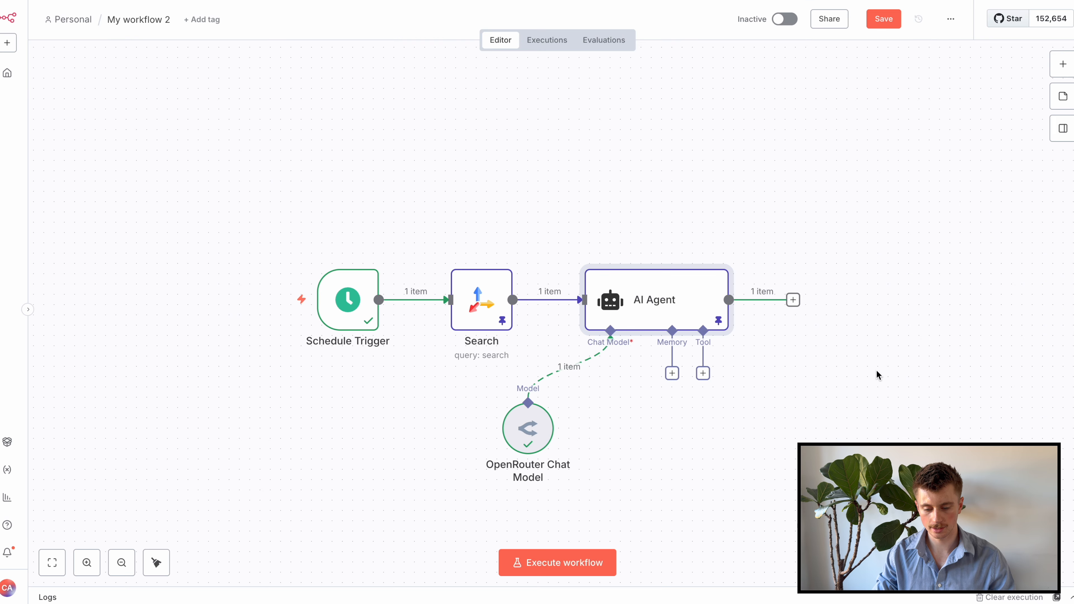
scroll(916, 359, right, 5)
scroll(768, 311, down, 2)
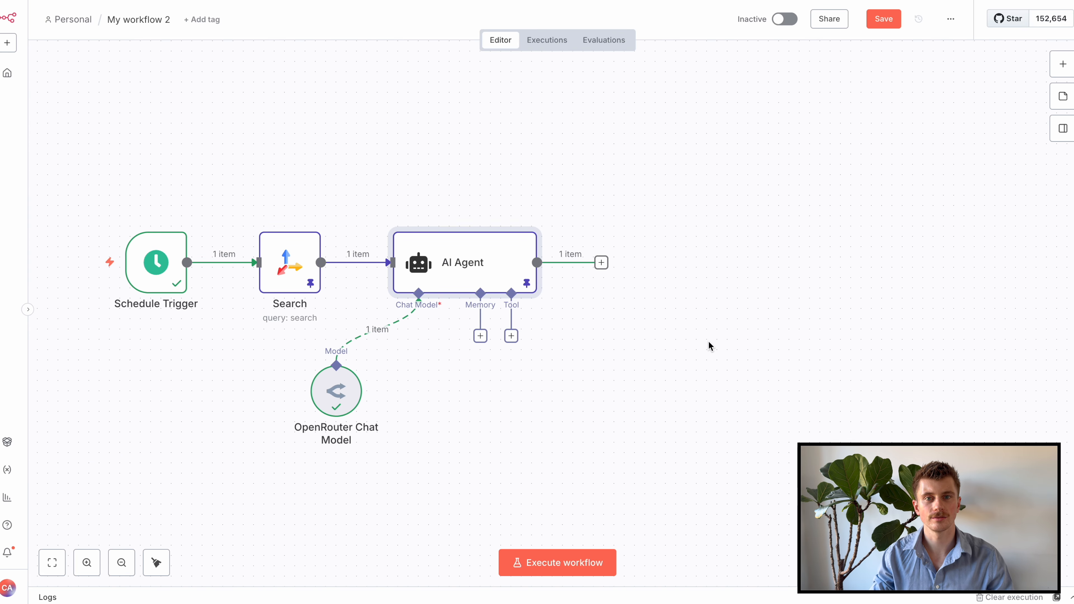
click(601, 263)
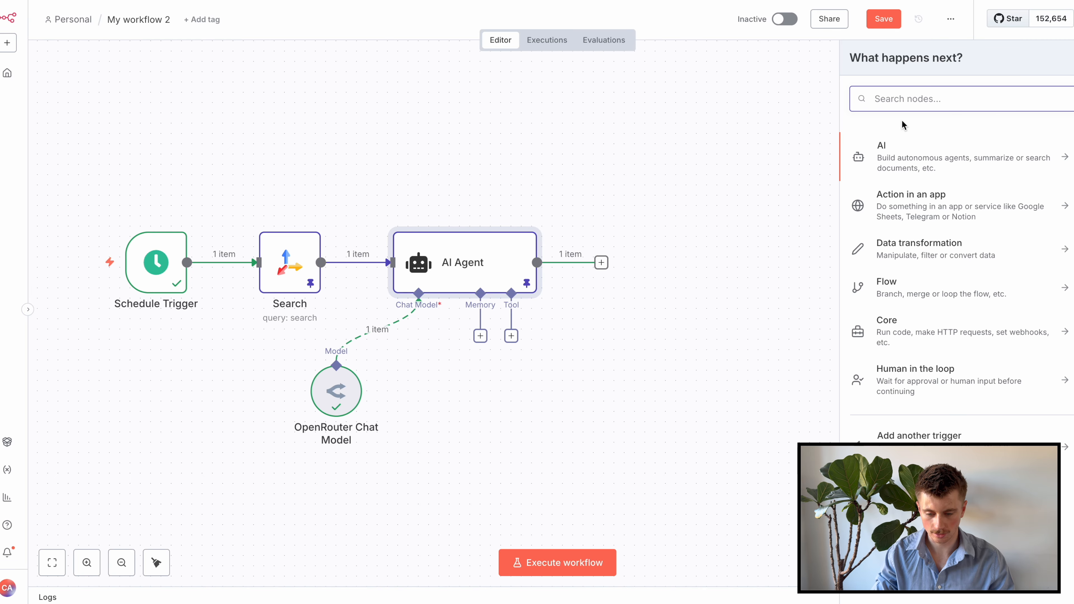
- Add a Gmail 'Send a message' node after the AI Agent via a 'gmai' search
click(905, 101)
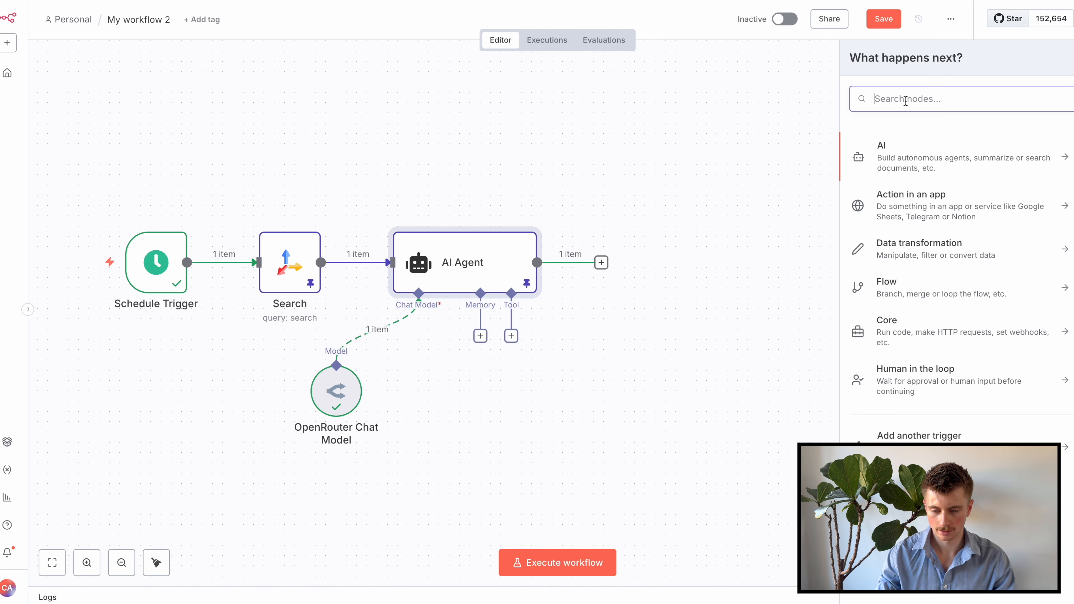
text(gmai)
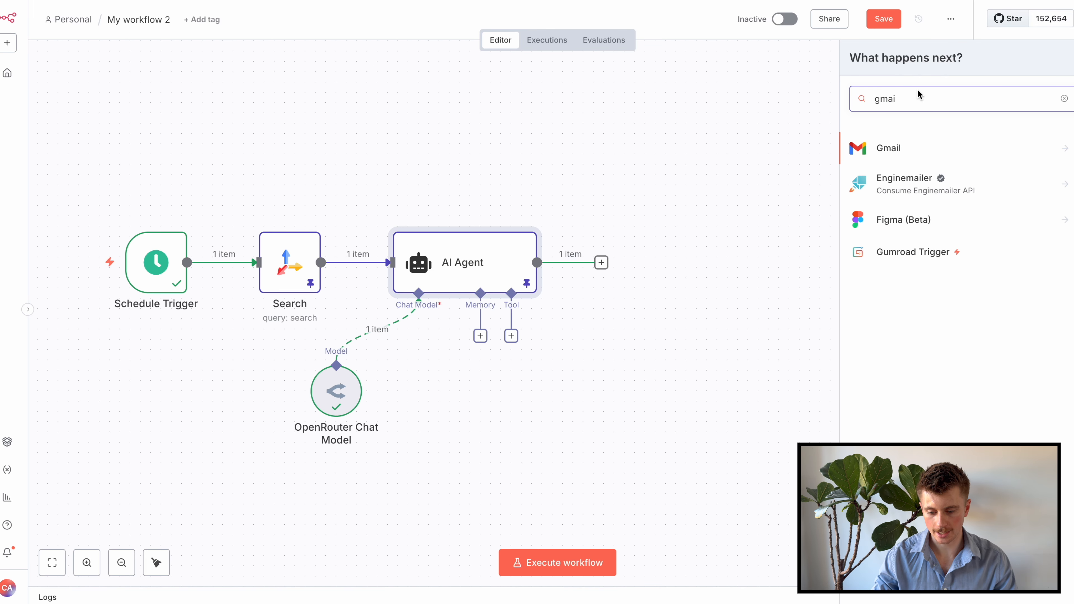
click(962, 146)
scroll(981, 263, down, 5)
scroll(980, 263, up, 5)
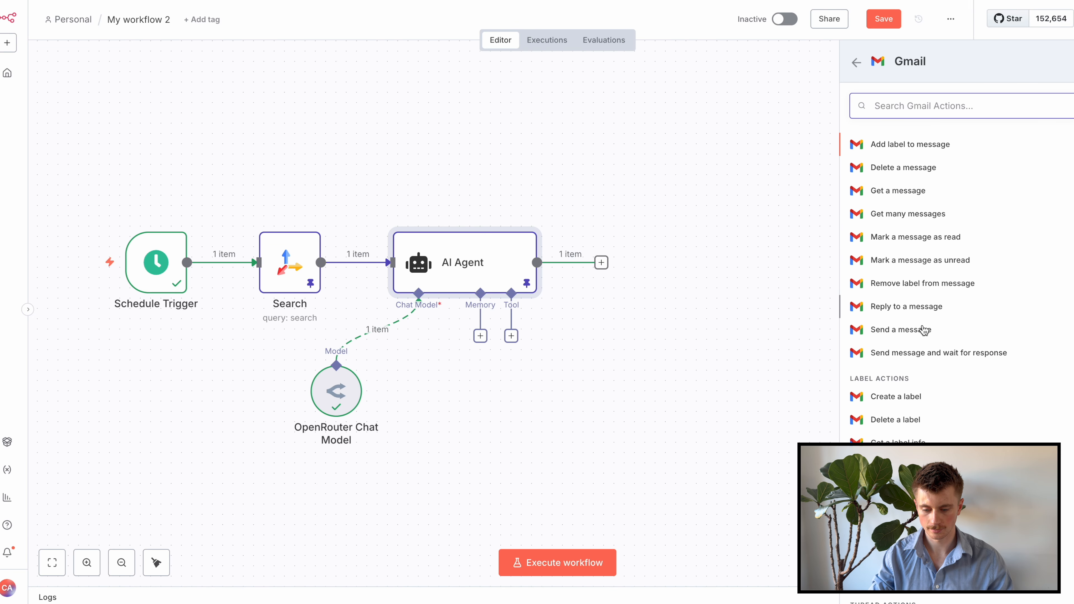
click(915, 344)
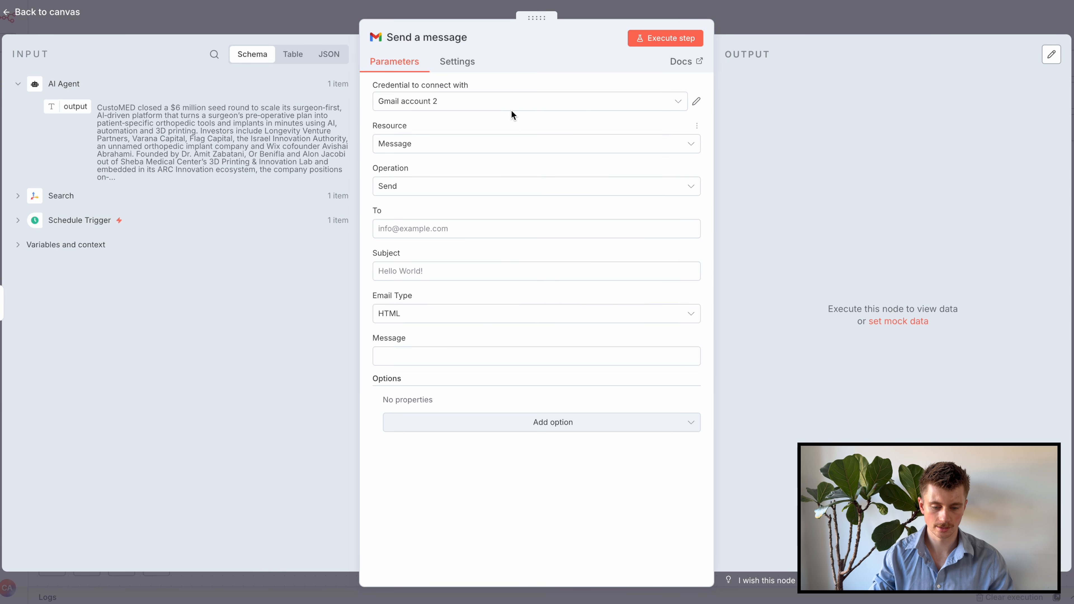
- Use Gmail account 2, enter the recipient's e-mail, subject 'Todays AI Update', and Text email type
click(502, 105)
click(446, 174)
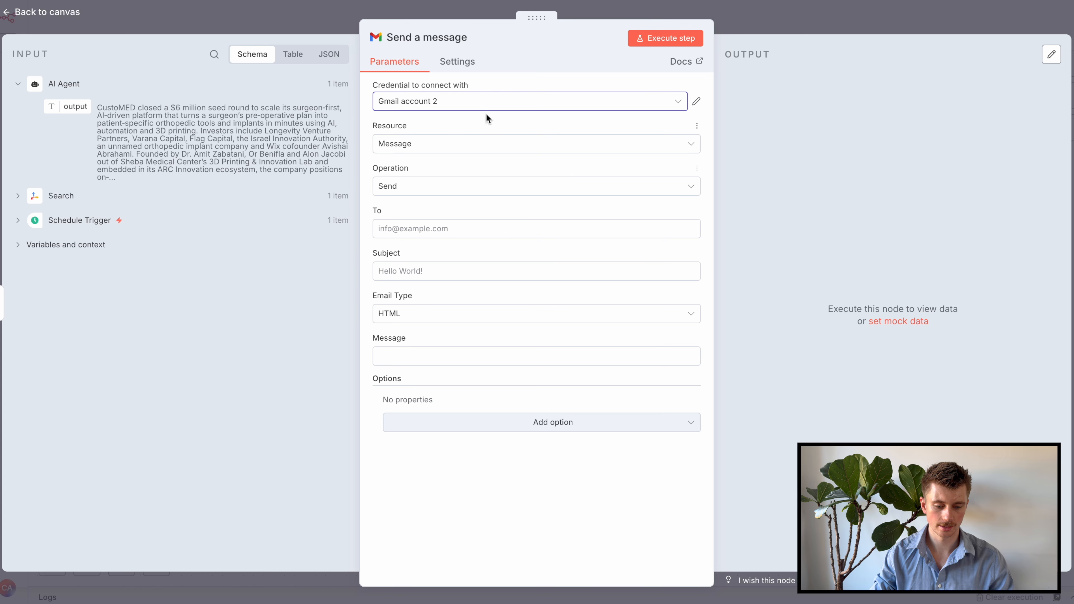
click(415, 229)
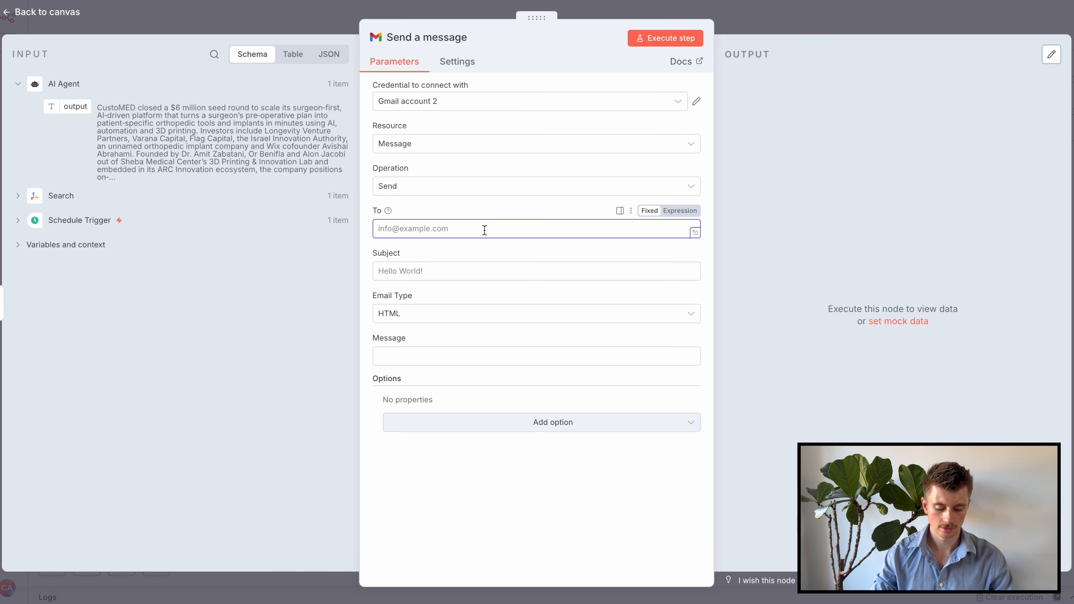
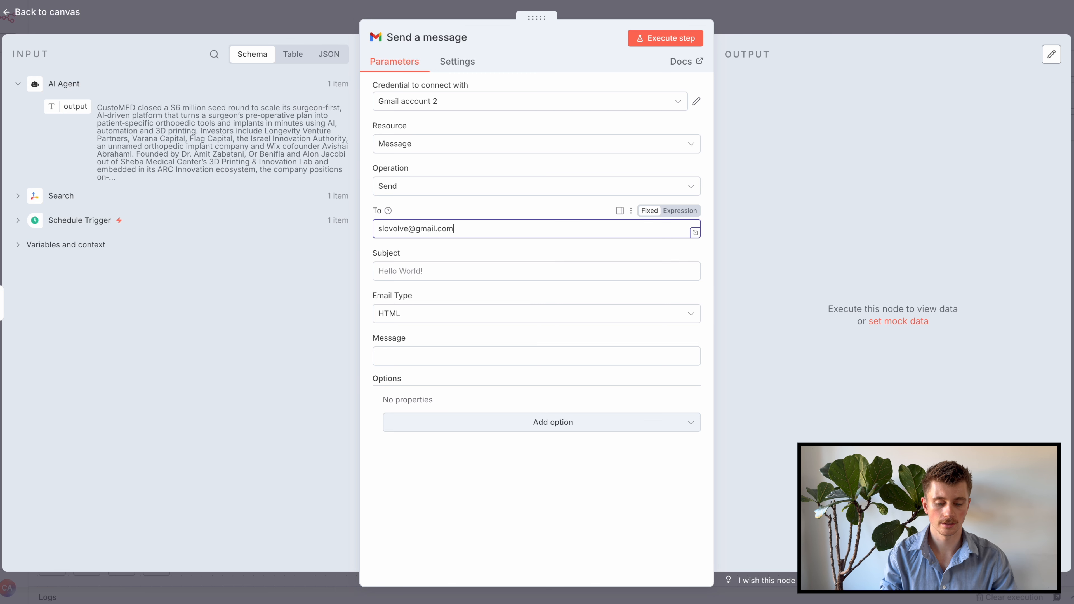
click(460, 267)
text(T)
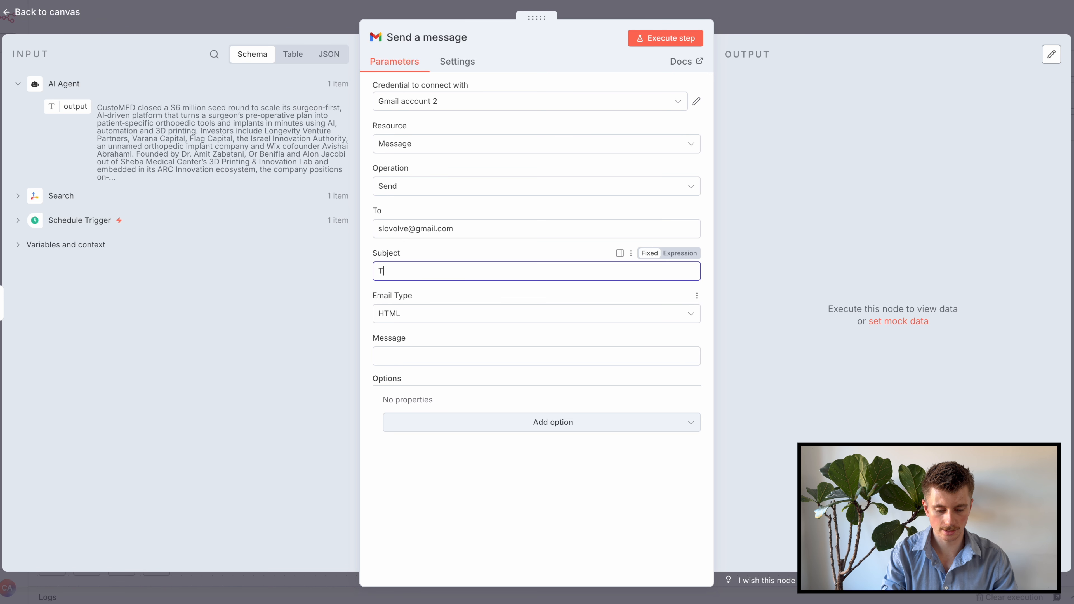
text(odays AI Update)
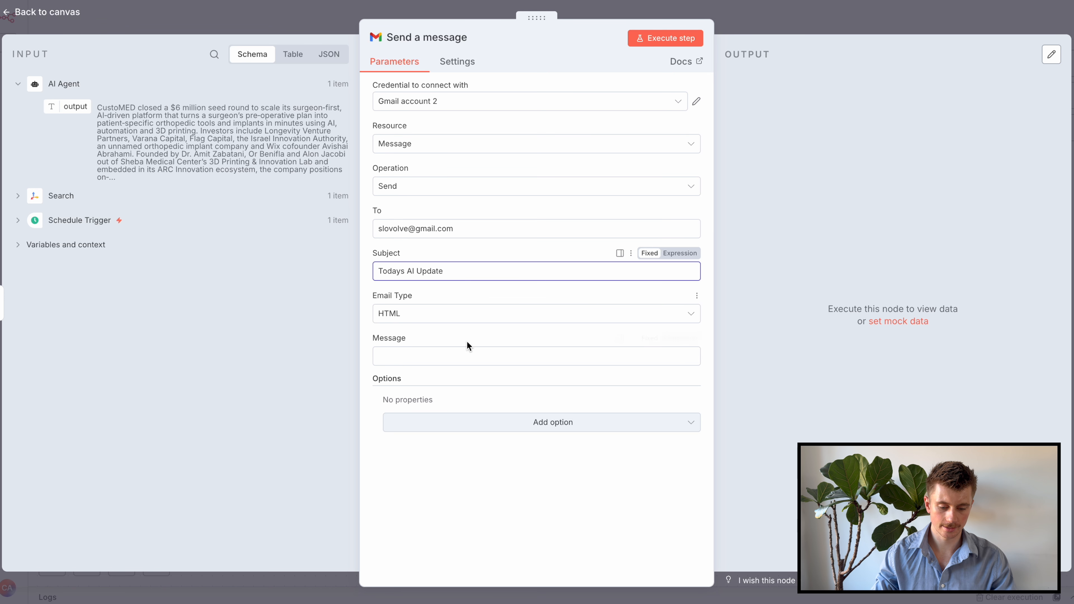
click(464, 317)
click(479, 346)
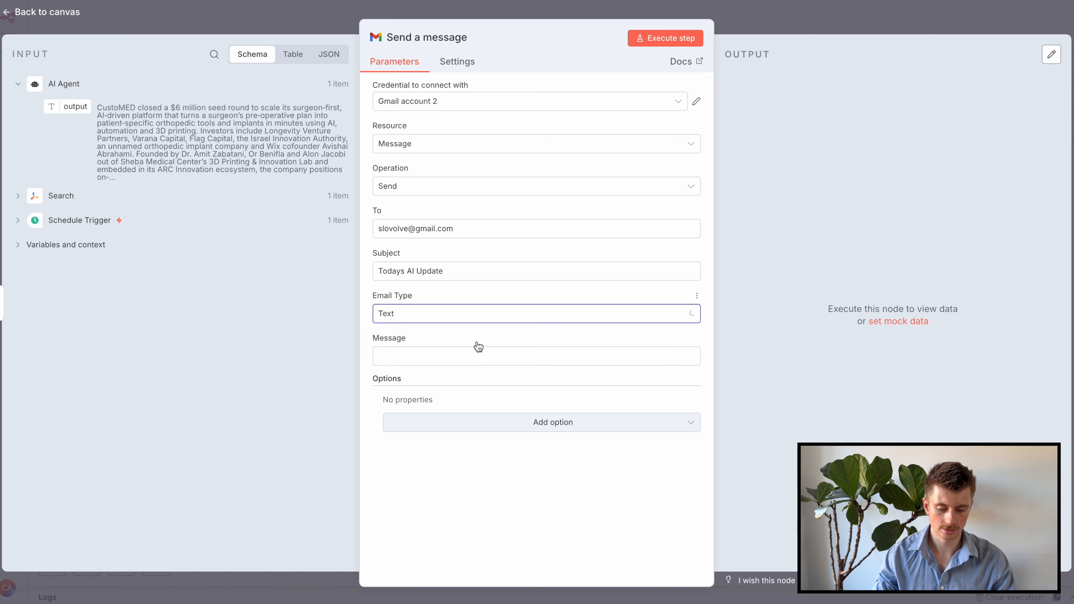
- Set the message body to the AI Agent output {{ $json.output }} and send a test email
click(542, 355)
click(685, 340)
click(696, 360)
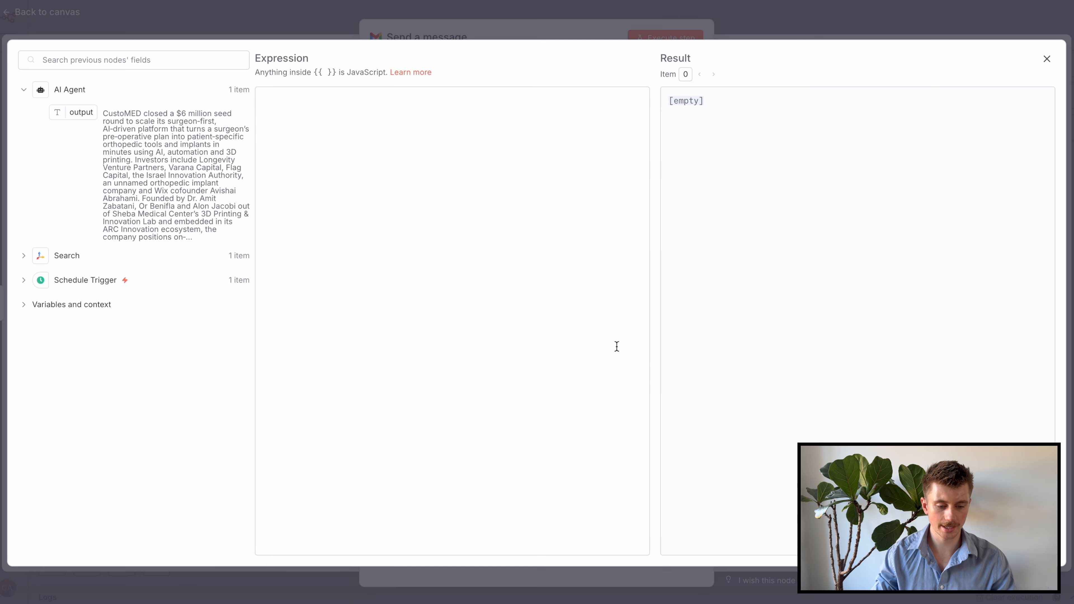
drag(83, 114, 399, 143)
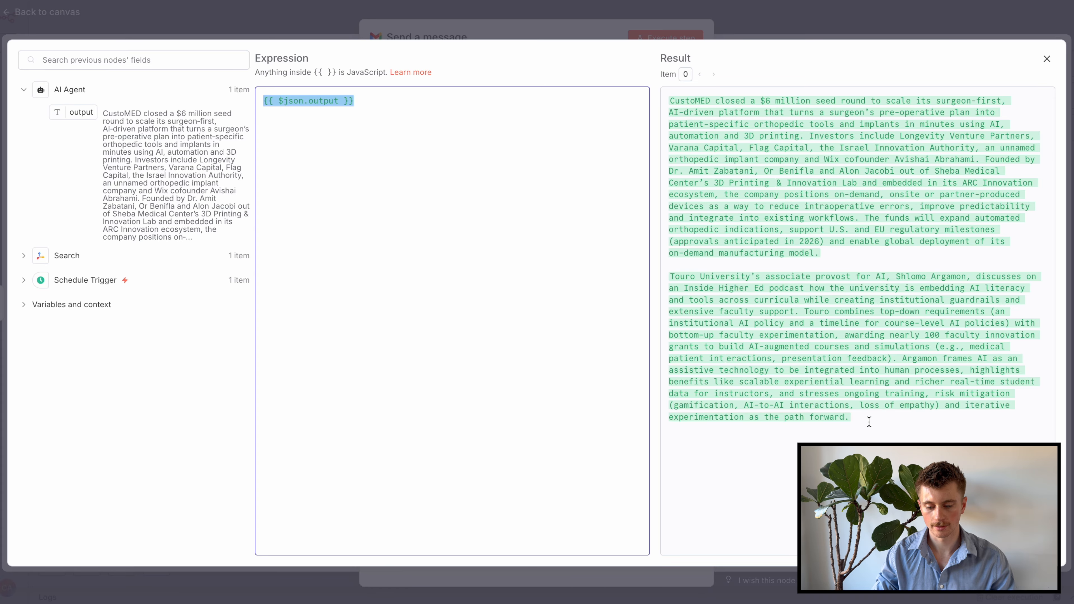
click(738, 29)
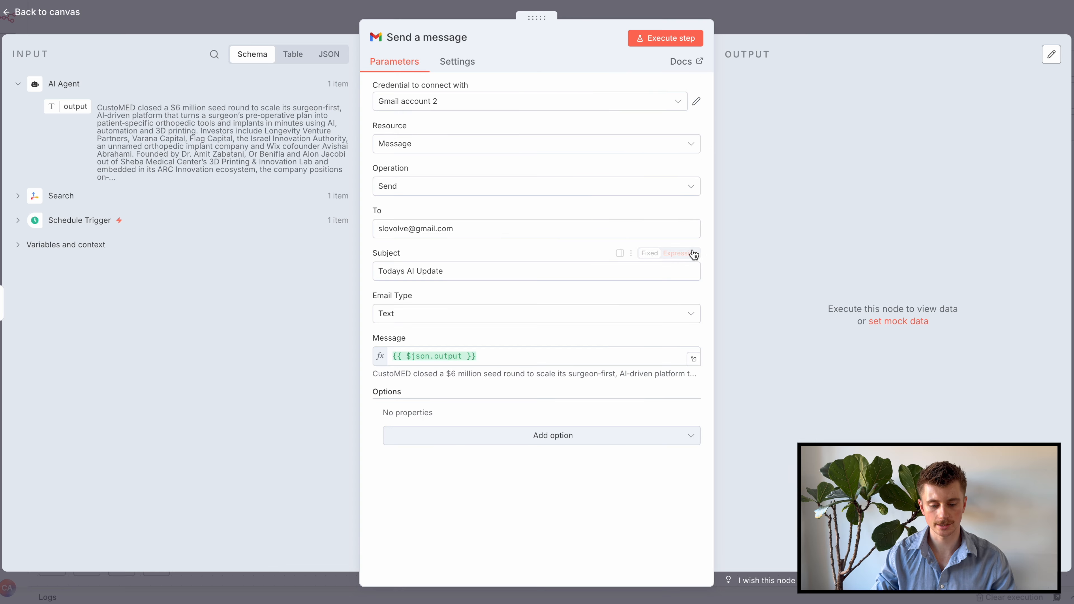
click(689, 37)
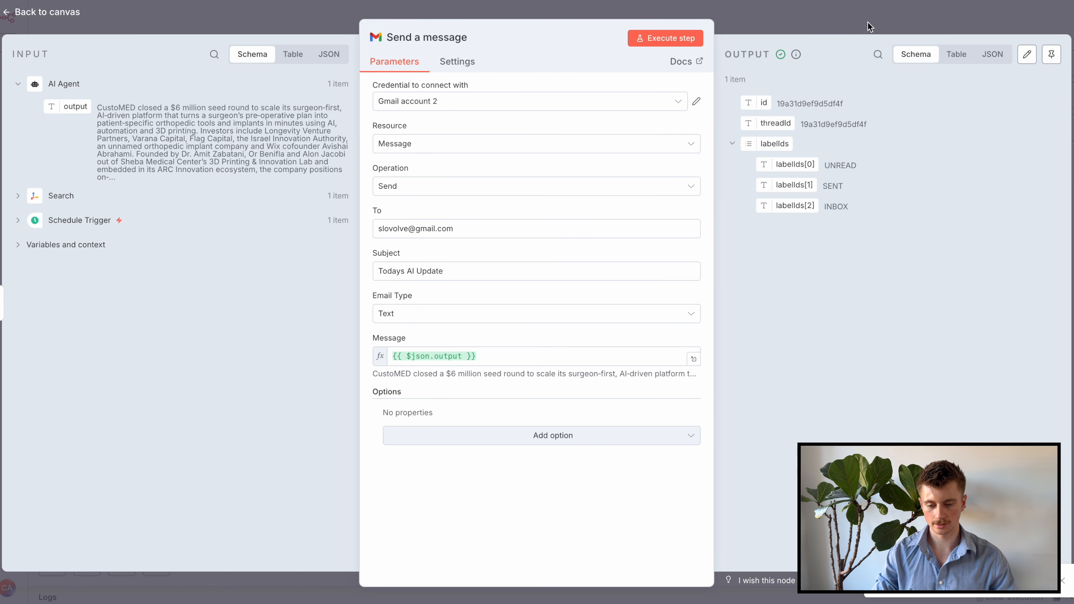
key(Escape)
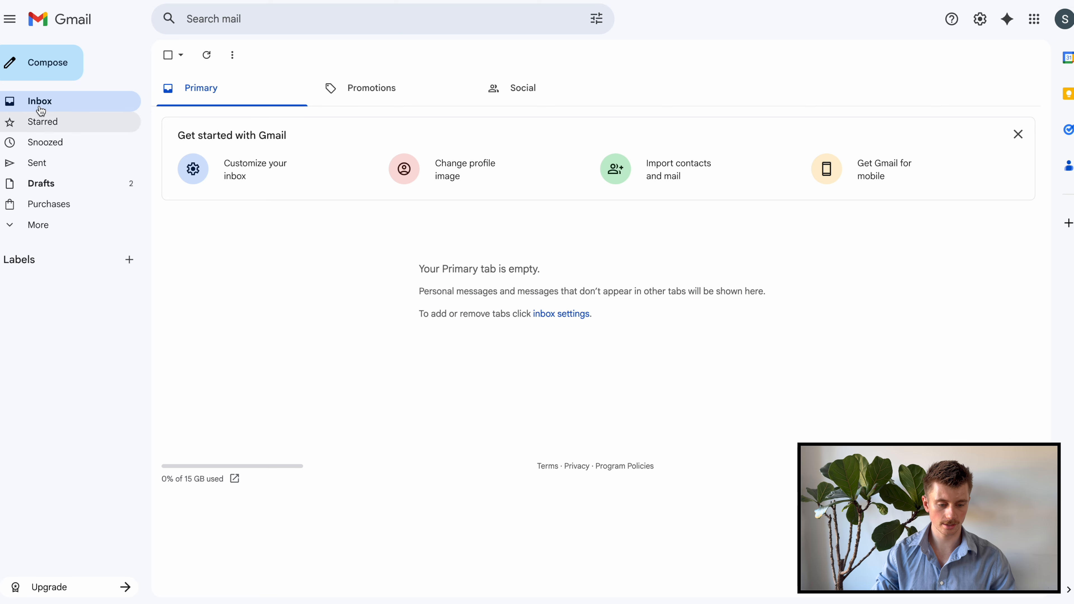
- Refresh the Gmail inbox and open the 'Todays AI Update' email to read its AI news summary
click(206, 62)
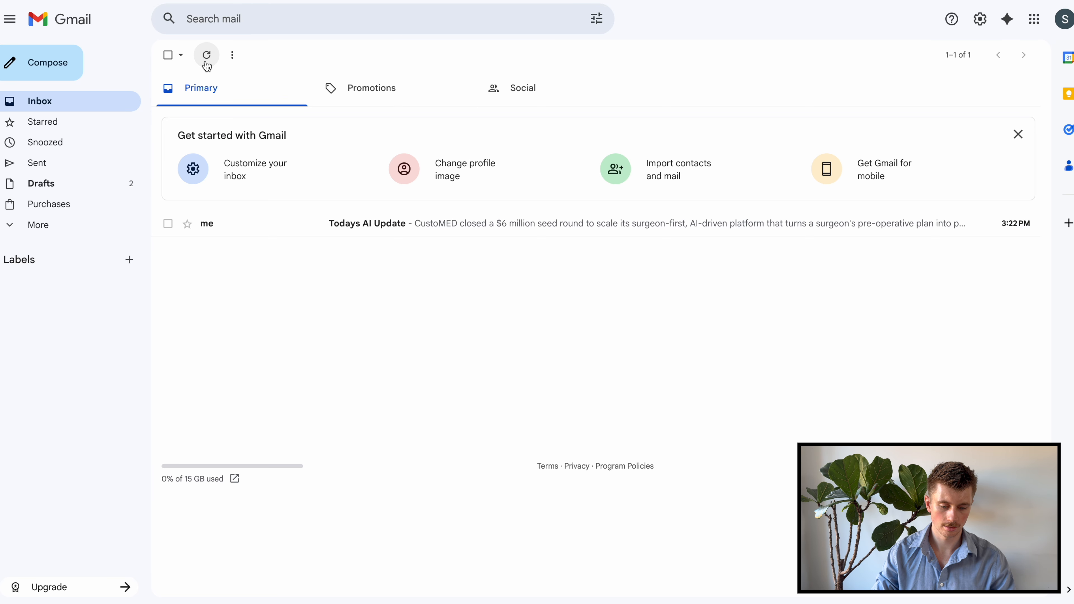
click(273, 234)
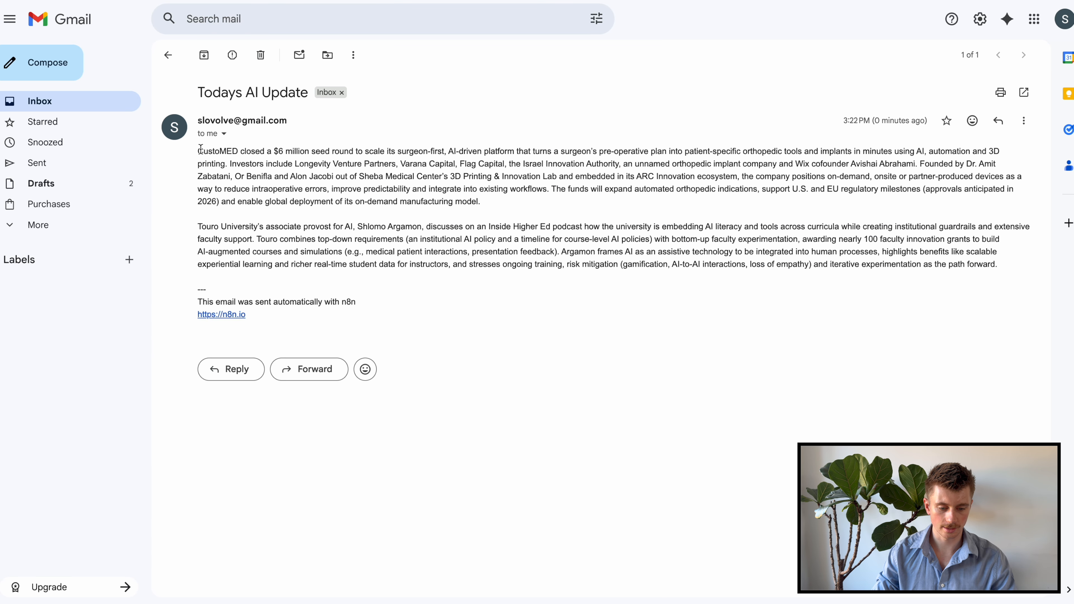
drag(199, 151, 359, 264)
click(435, 235)
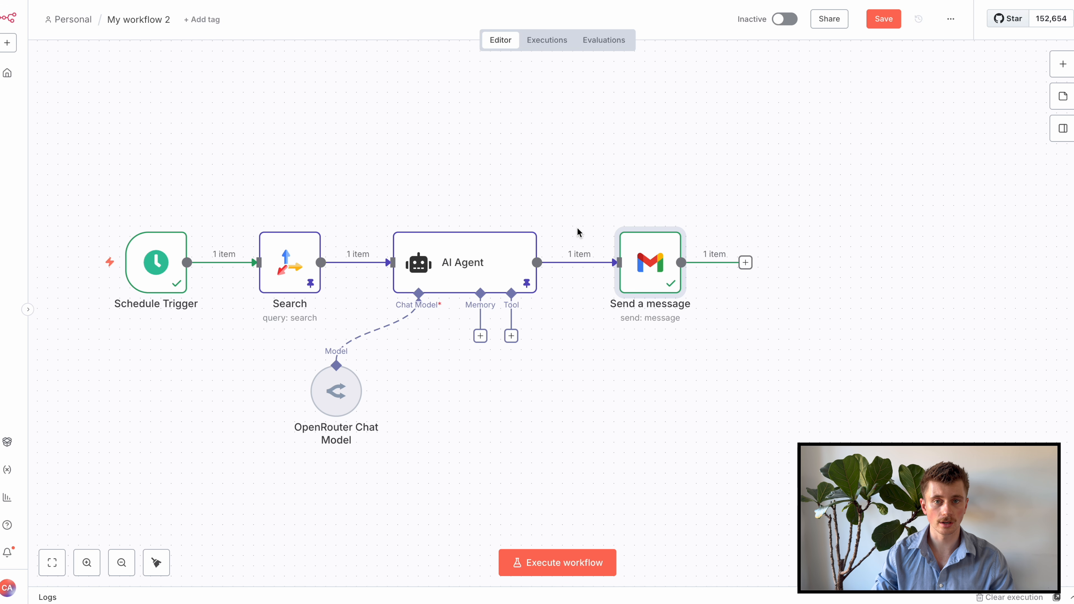
- Save the workflow, switch it from Inactive to Active, and dismiss the activation notices
click(883, 21)
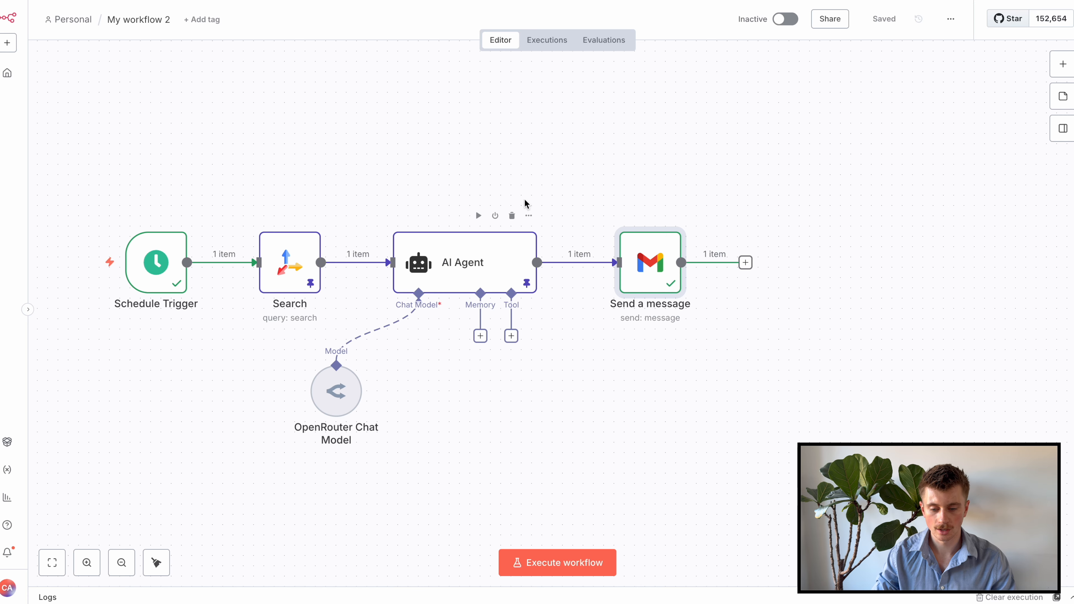
click(785, 20)
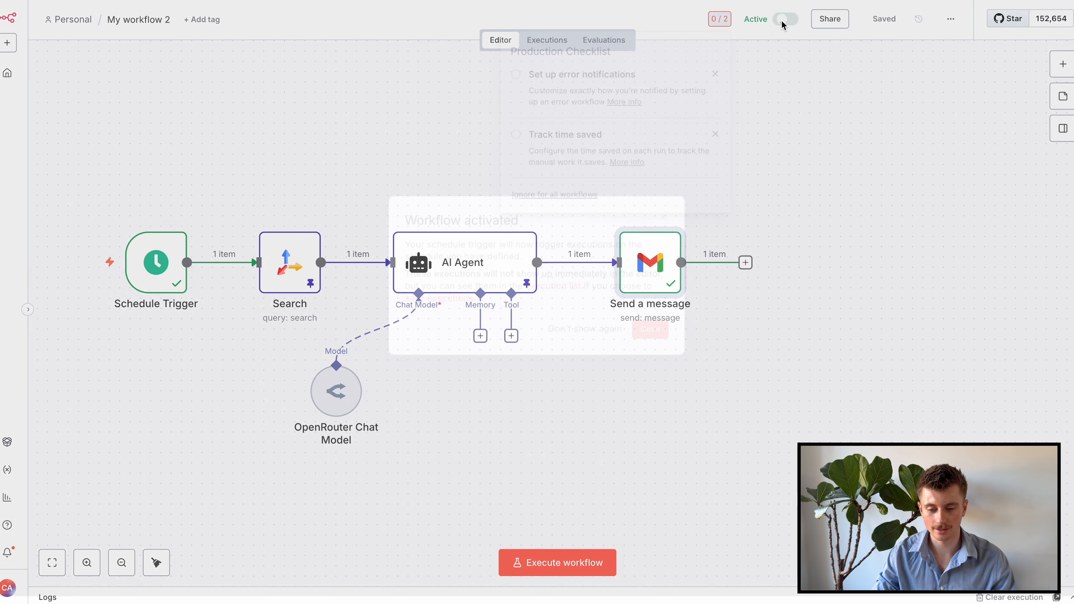
click(657, 344)
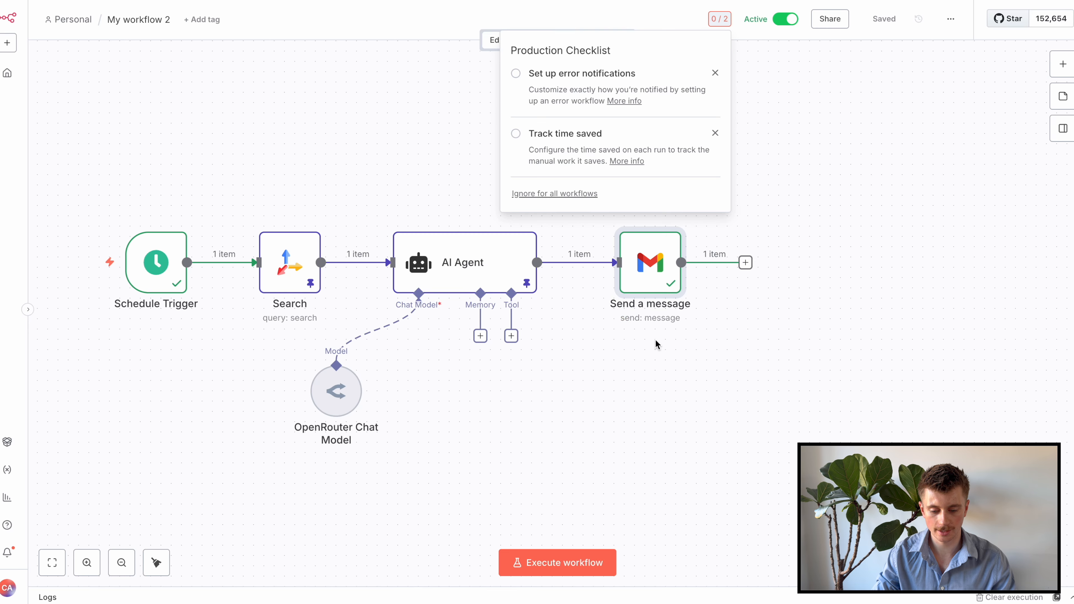
click(772, 103)
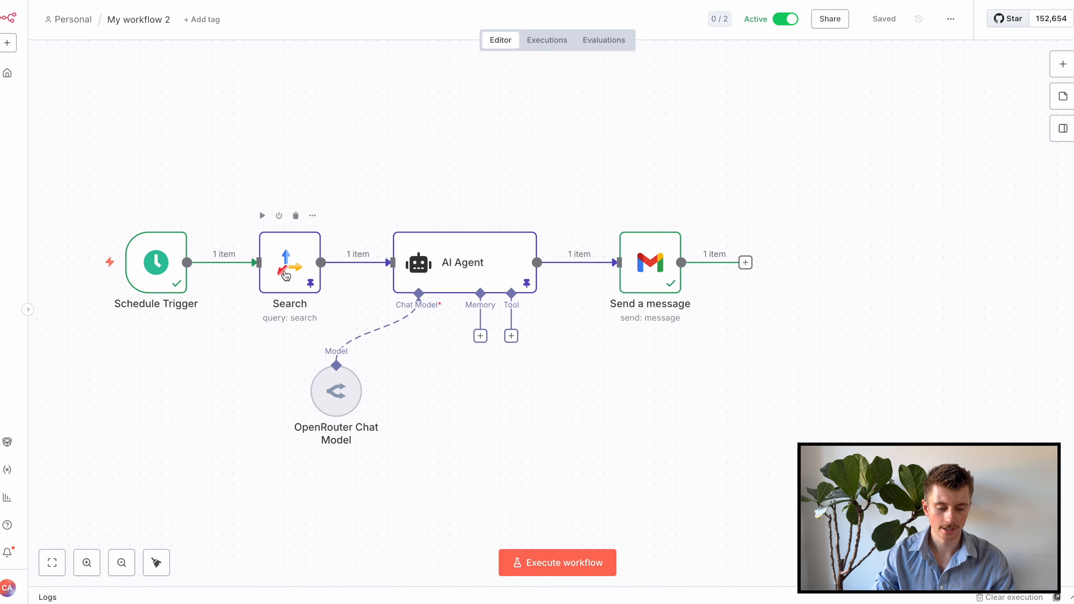
- Review the Schedule Trigger's every-day 6am setting, then return to the canvas
double_click(158, 259)
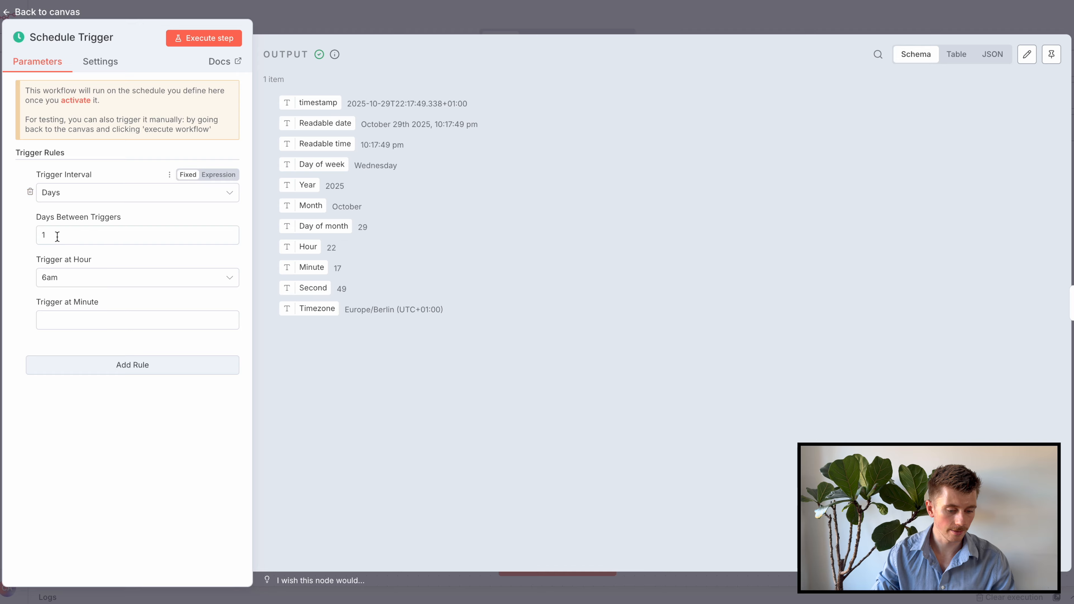
click(298, 33)
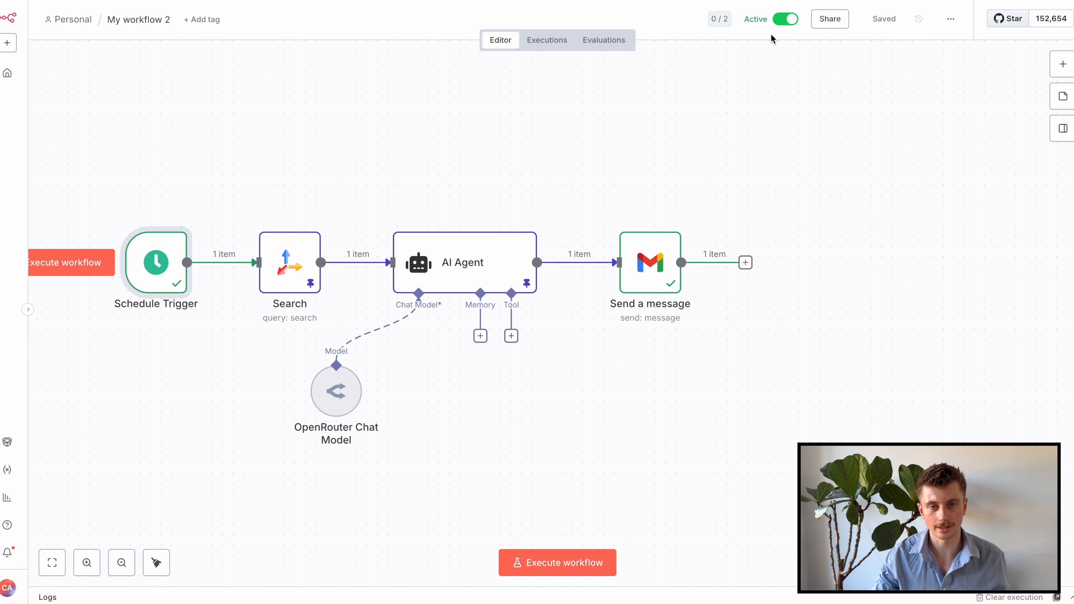
mouse_move(665, 216)
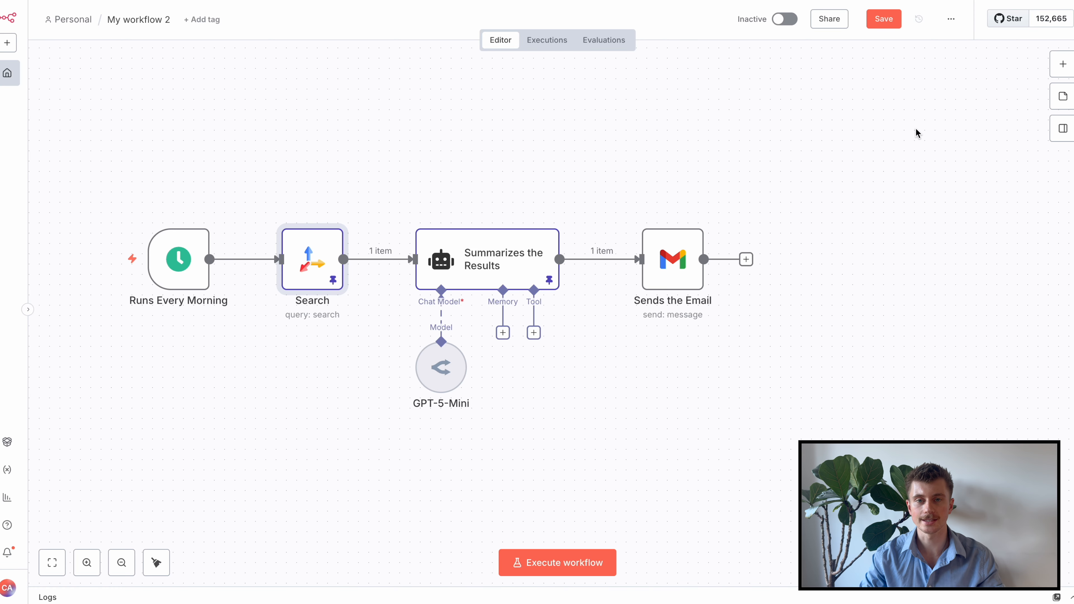
- Set the workflow timezone to America/Edmonton and test Runs Every Morning to confirm Edmonton timestamps
click(951, 19)
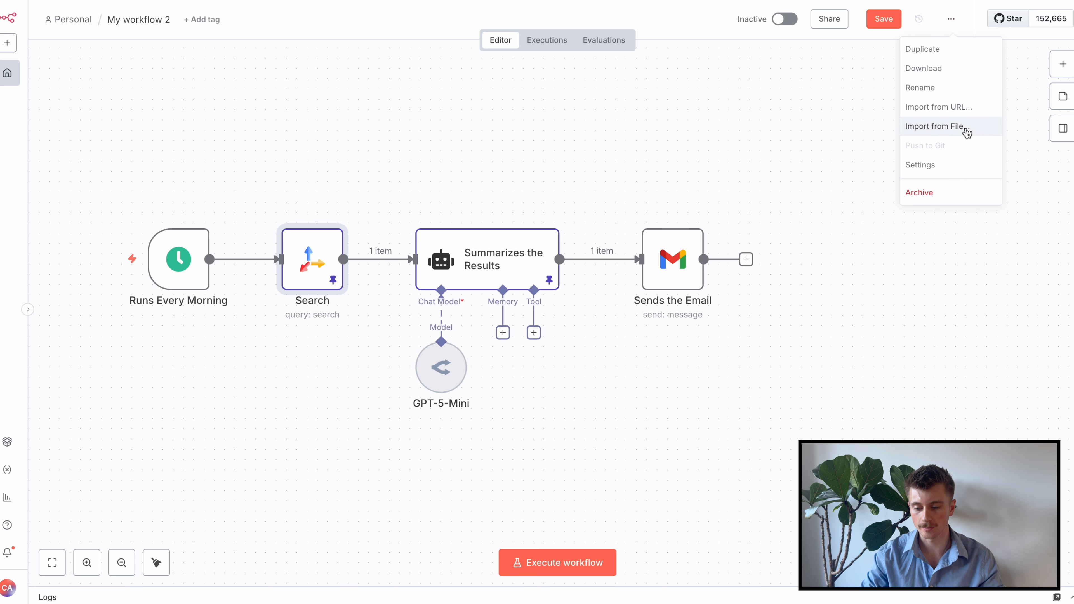
click(926, 167)
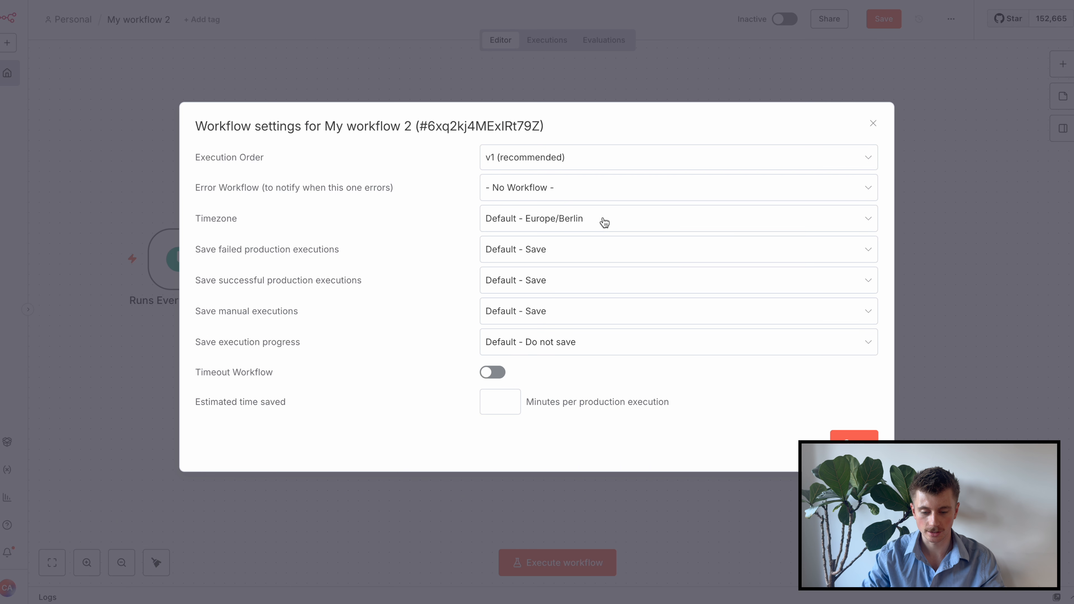
click(714, 228)
text(edom)
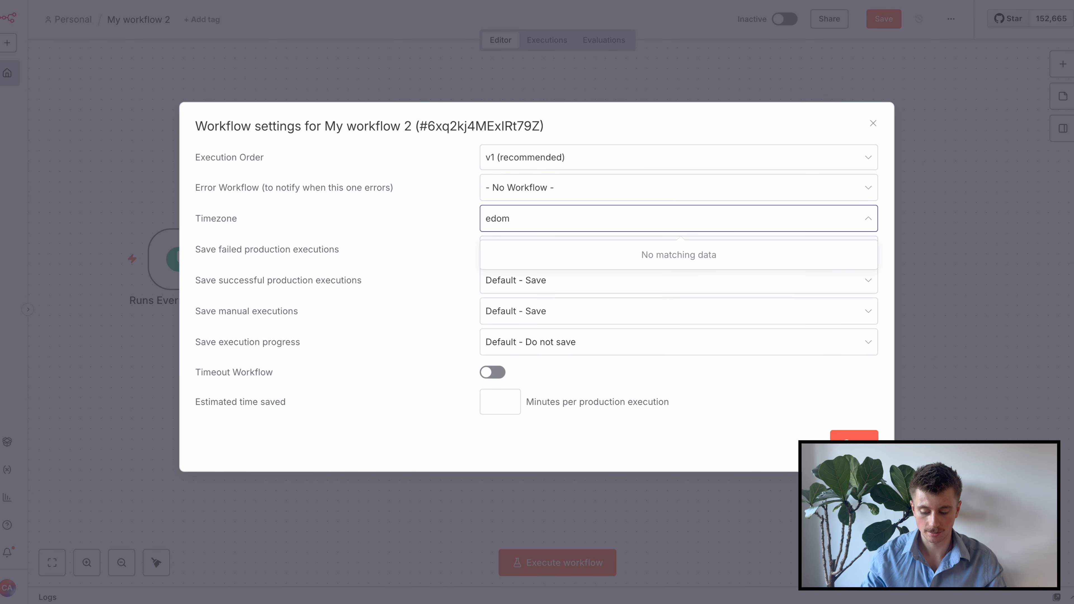
key(BackSpace)
text(m)
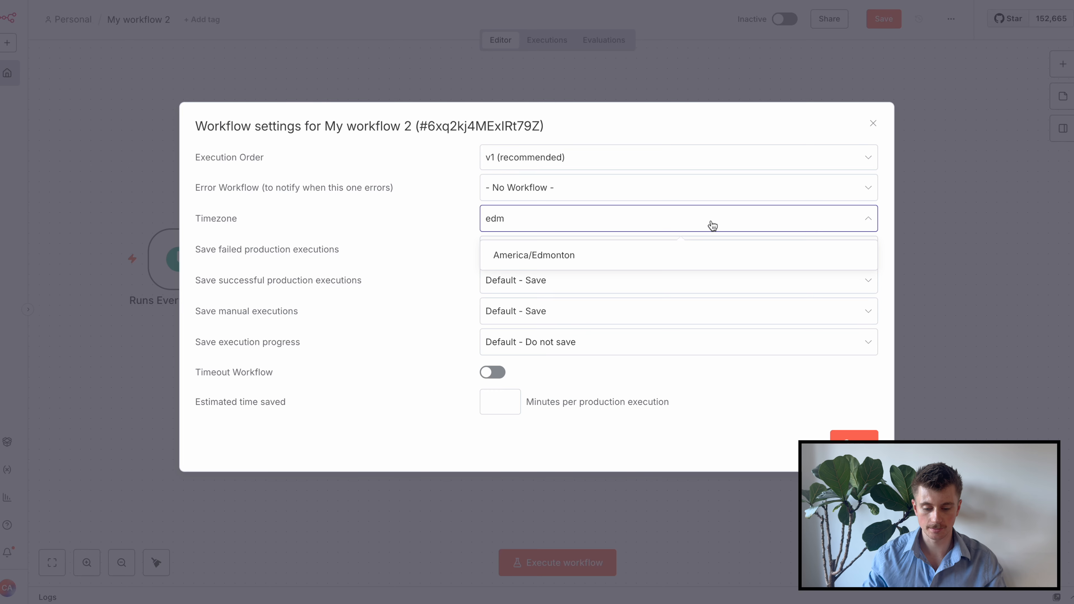
click(681, 263)
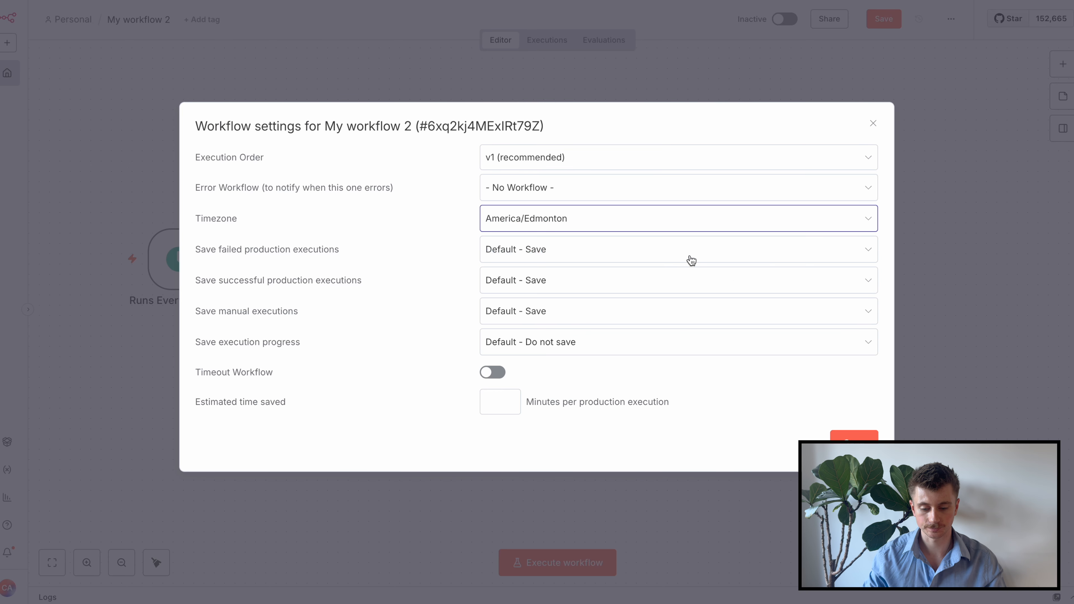
click(868, 438)
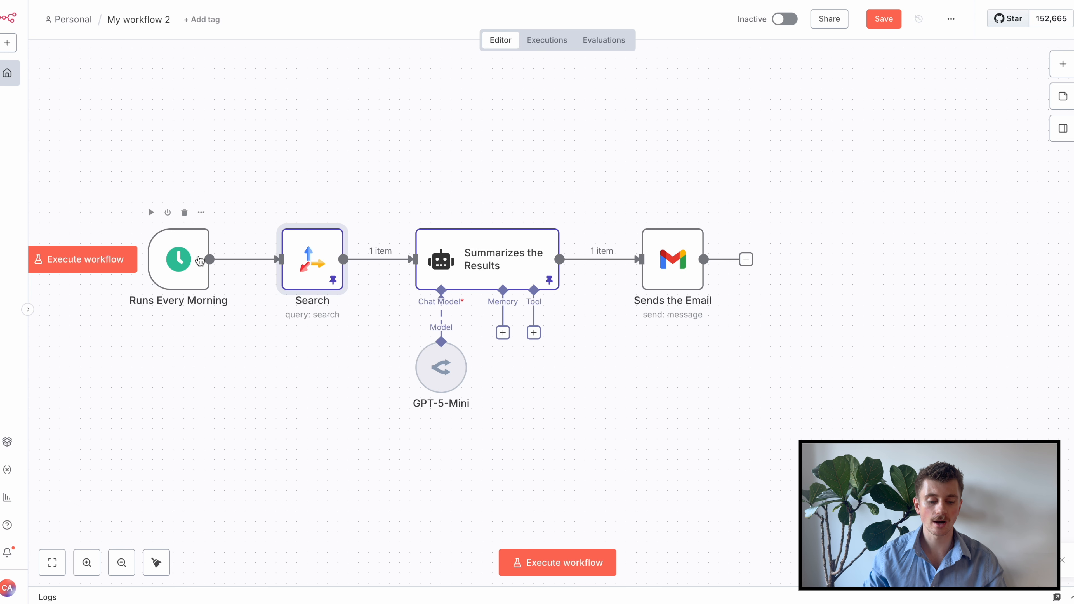
double_click(191, 260)
click(216, 44)
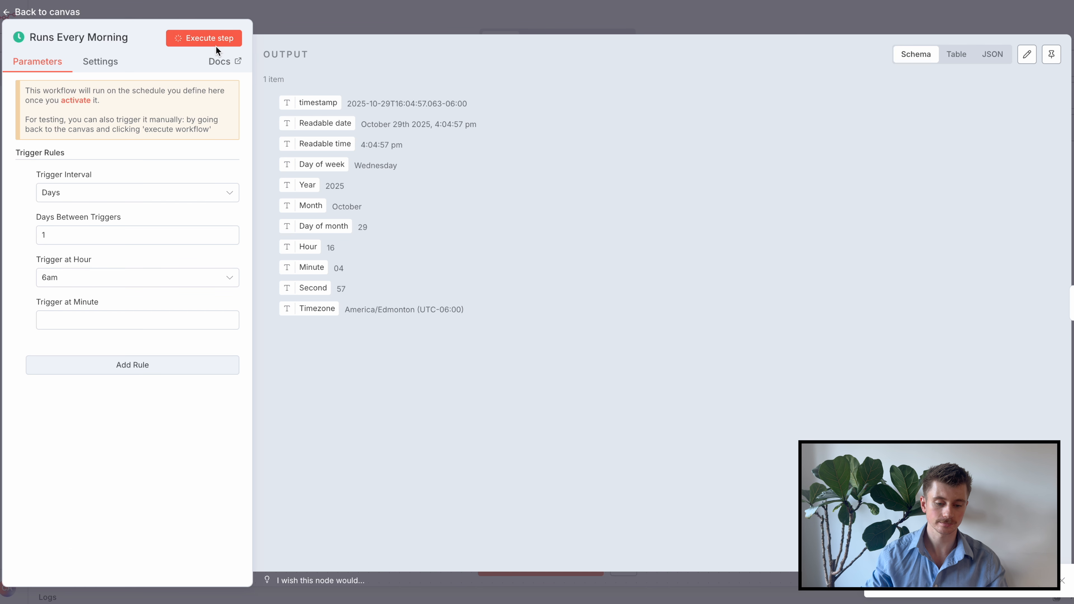